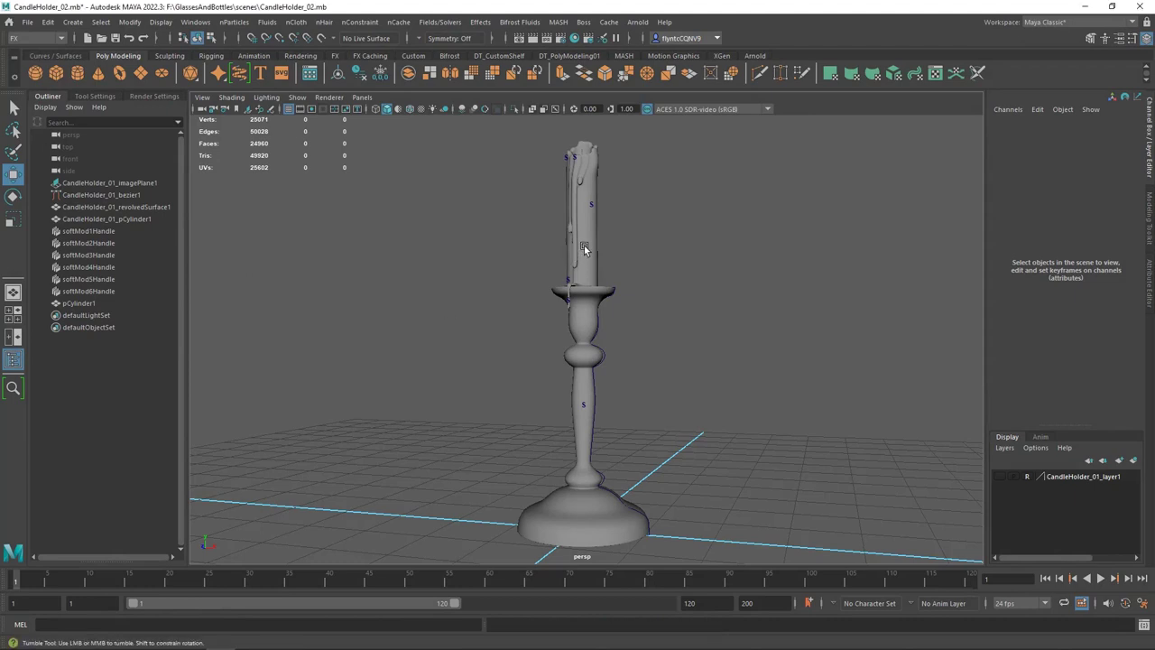
# Step: Orbit around the candle from close, overhead and side-on angles, then select the candle body
pyautogui.moveTo(585, 250); pyautogui.dragTo(614, 397)
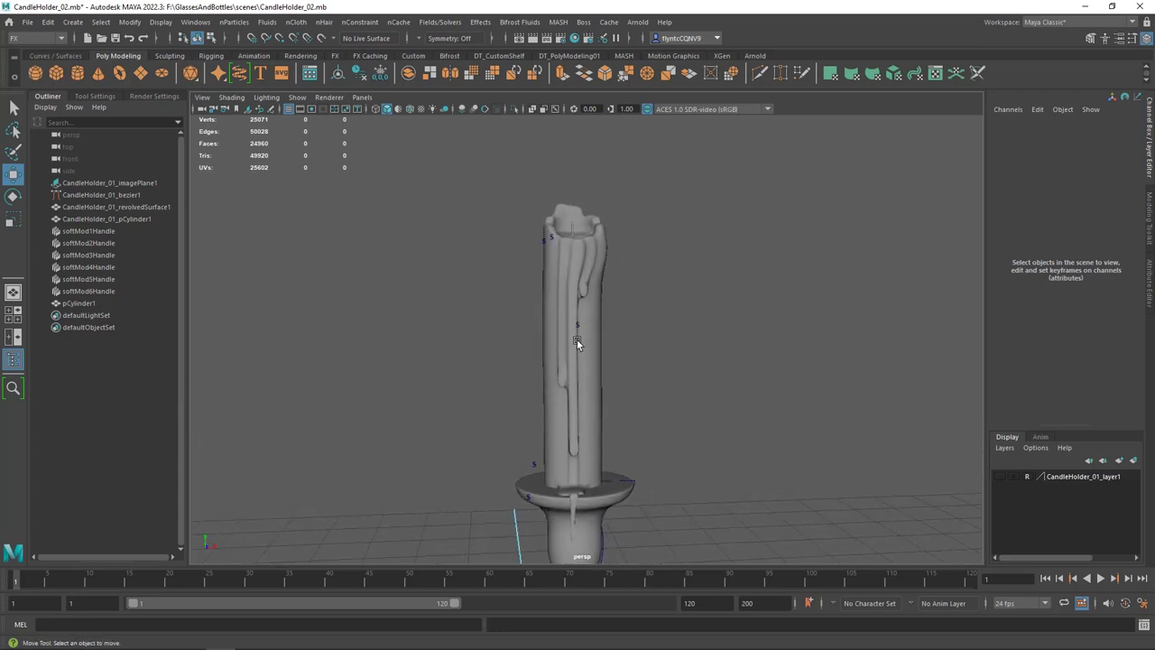
pyautogui.keyDown('alt'); pyautogui.moveTo(575, 351); pyautogui.dragTo(622, 343); pyautogui.keyUp('alt')
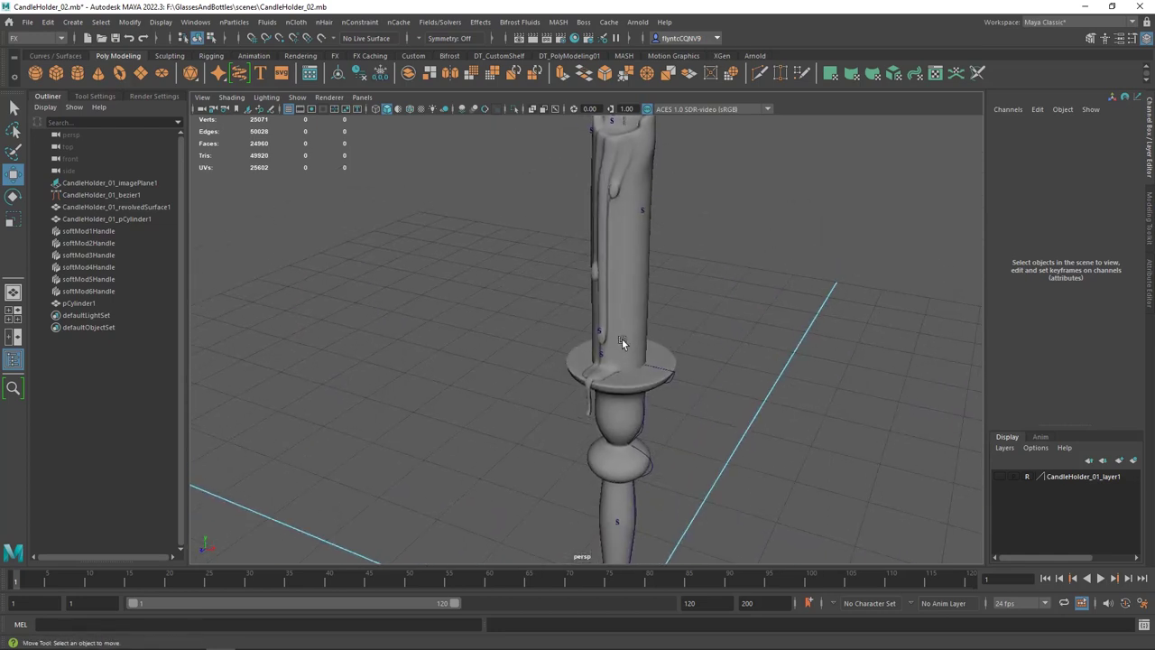
pyautogui.keyDown('alt'); pyautogui.moveTo(625, 292); pyautogui.dragTo(564, 325); pyautogui.keyUp('alt')
pyautogui.click(592, 256)
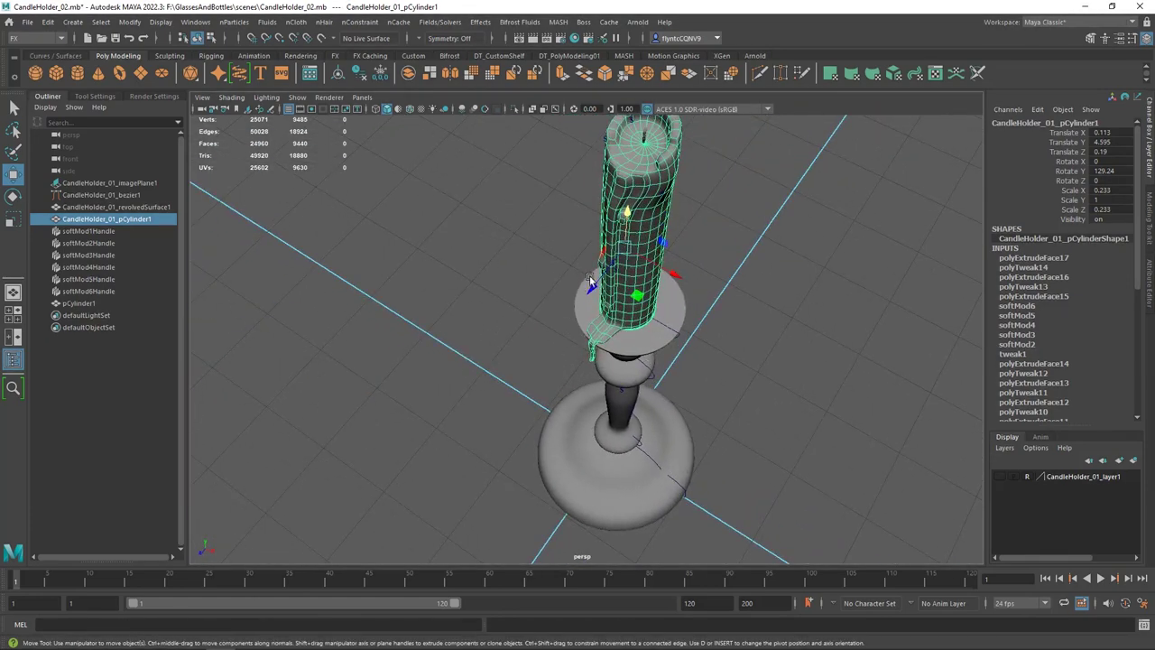
# Step: Check the Move tool settings, orbit around the candle holder, then drag the YouTube browser over Maya
pyautogui.click(95, 96)
pyautogui.click(47, 95)
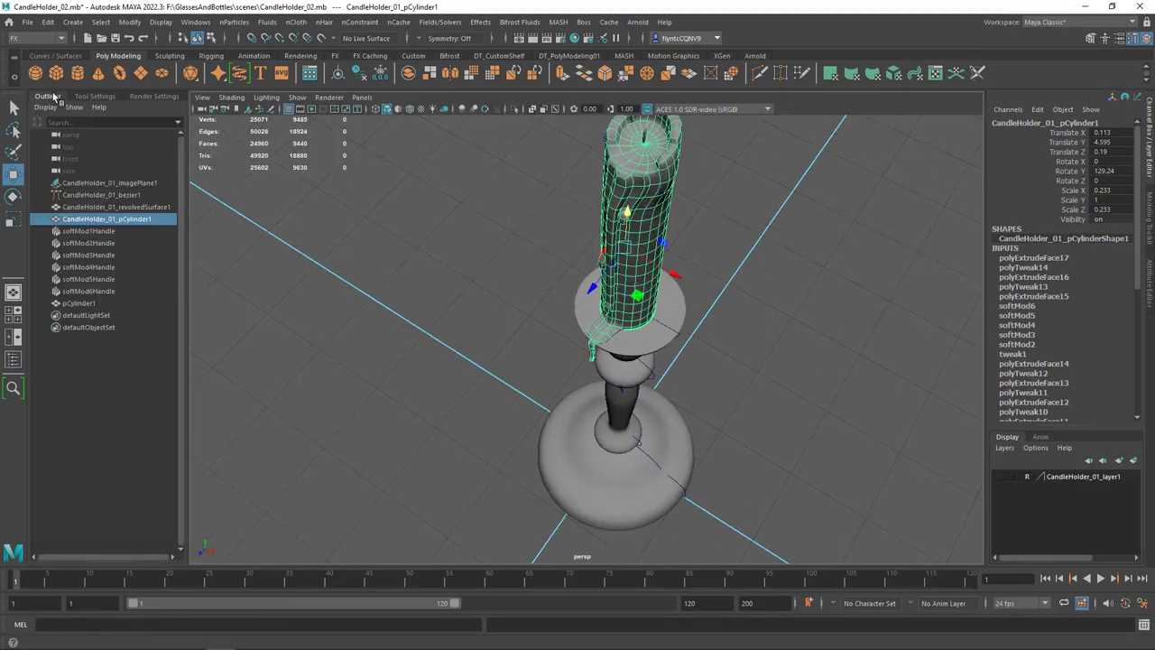
pyautogui.keyDown('alt'); pyautogui.moveTo(686, 271); pyautogui.dragTo(758, 248); pyautogui.keyUp('alt')
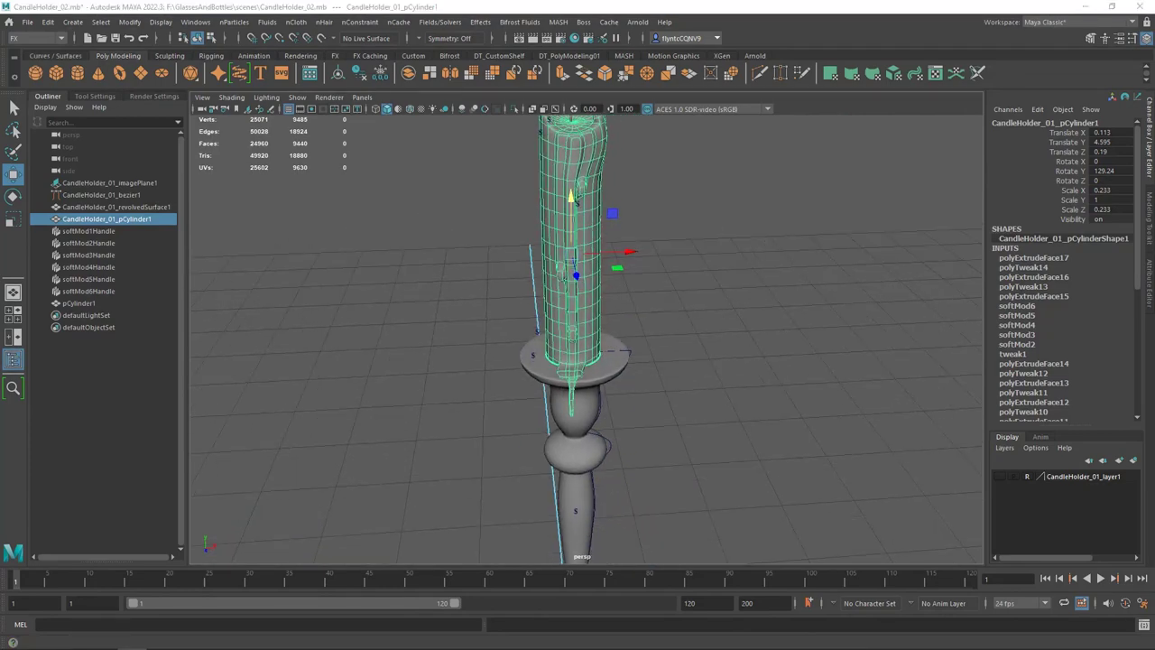
pyautogui.moveTo(0, 108); pyautogui.dragTo(645, 22)
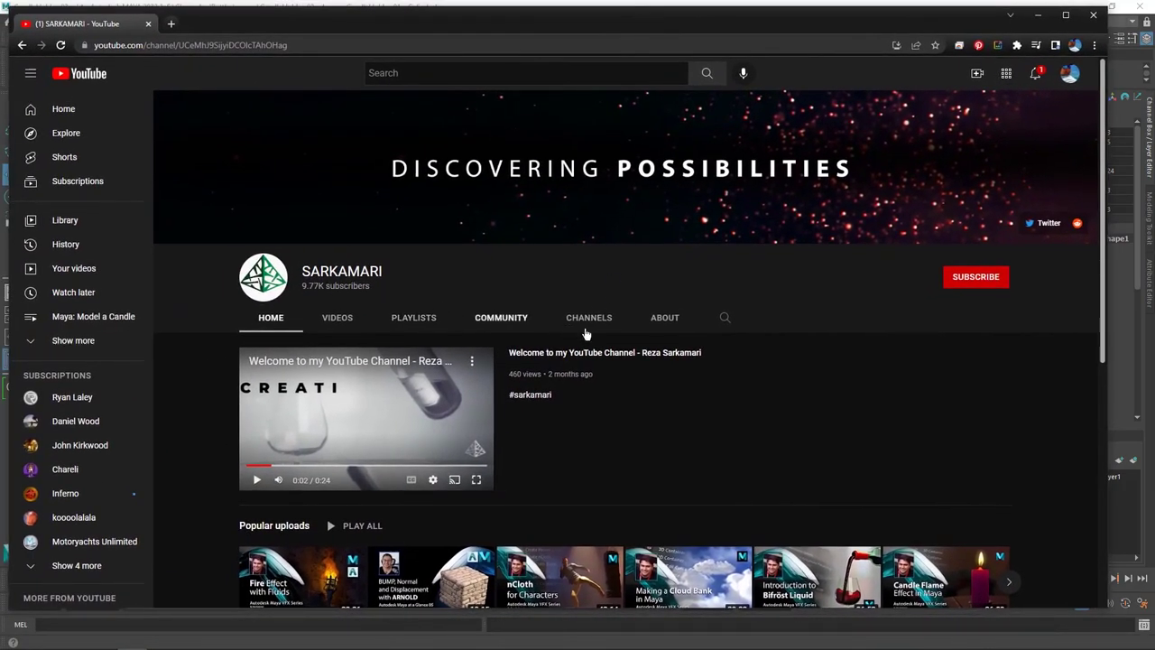
# Step: Scroll through the YouTube channel's popular uploads, then minimize the browser to reveal Maya
pyautogui.scroll(-2, 682, 401)
pyautogui.scroll(-3, 683, 406)
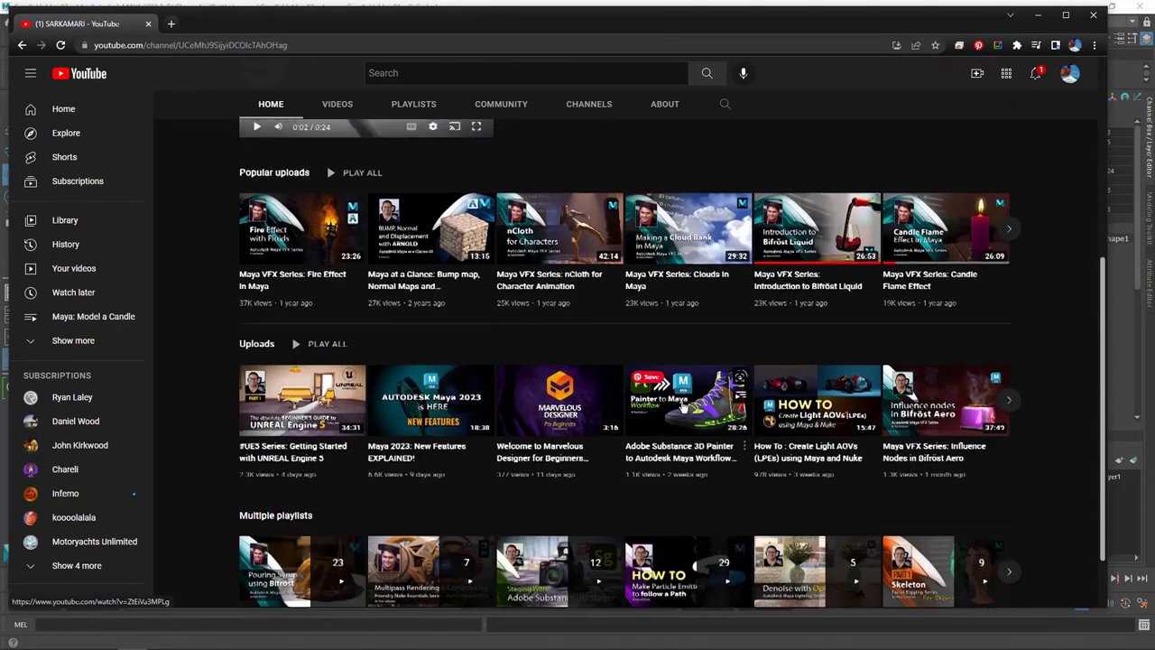
pyautogui.scroll(3, 683, 408)
pyautogui.scroll(2, 683, 407)
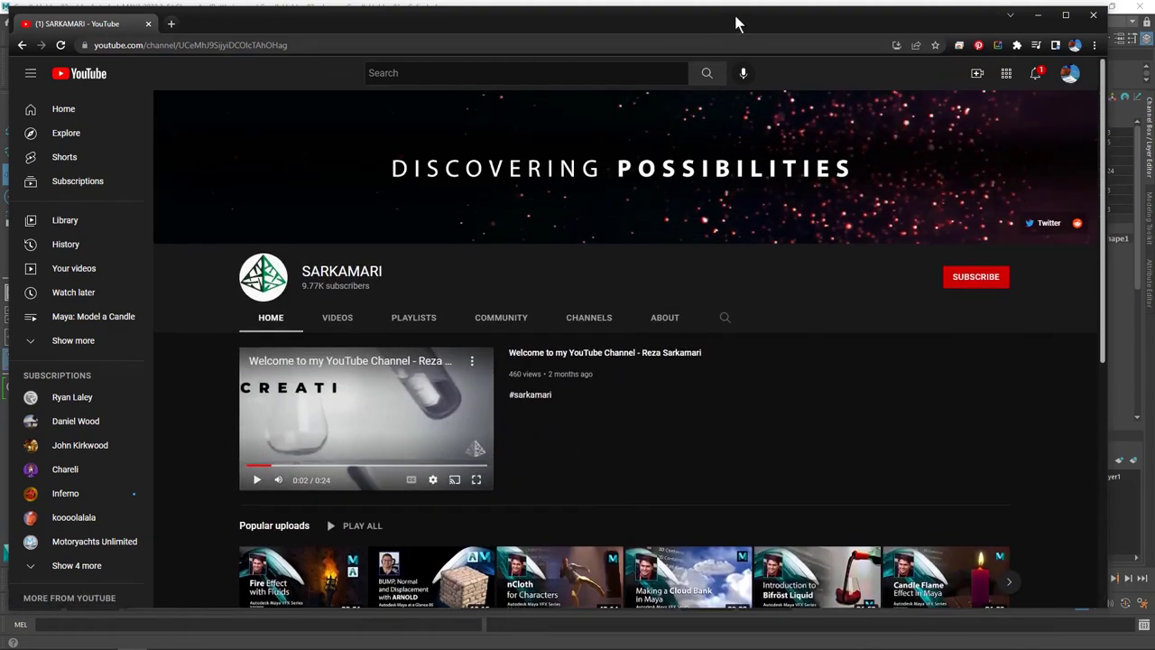
pyautogui.click(1038, 16)
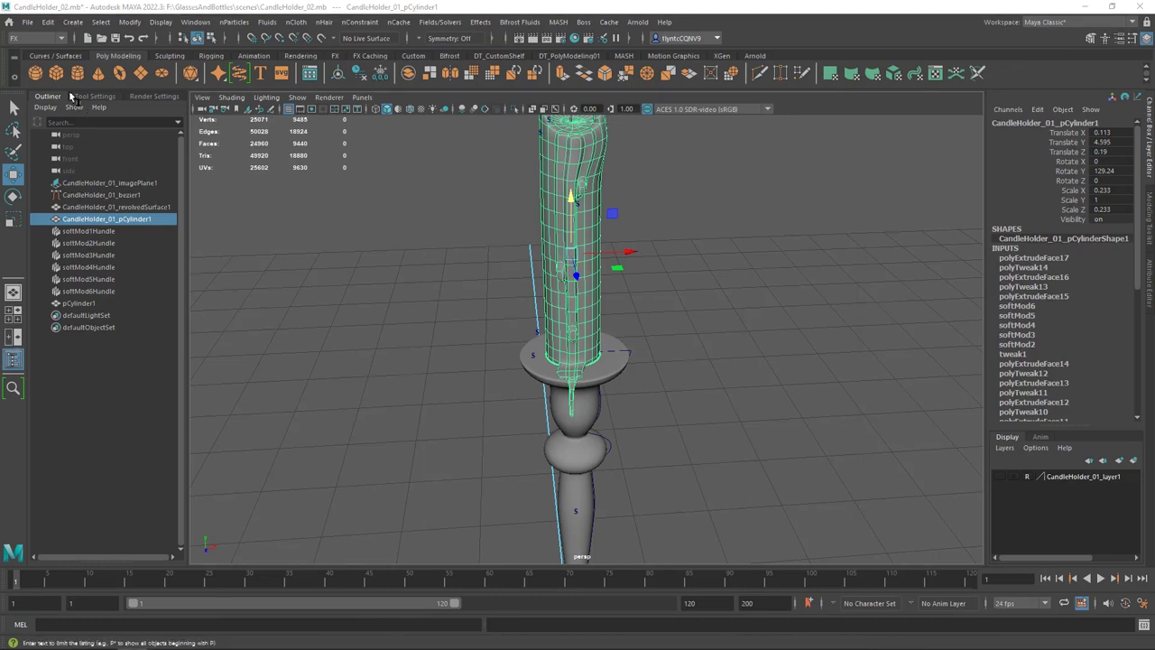
# Step: Under the FX menu set, create a 10×10×10 3D fluid container with Add Emitter unchecked
pyautogui.click(56, 38)
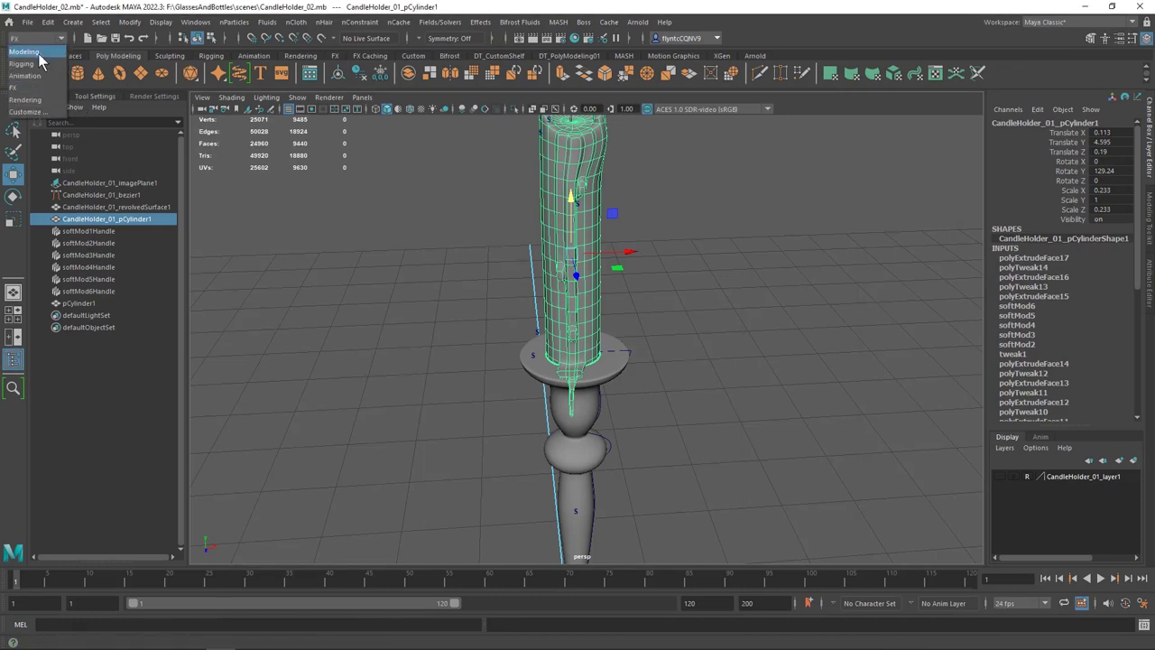
pyautogui.click(38, 88)
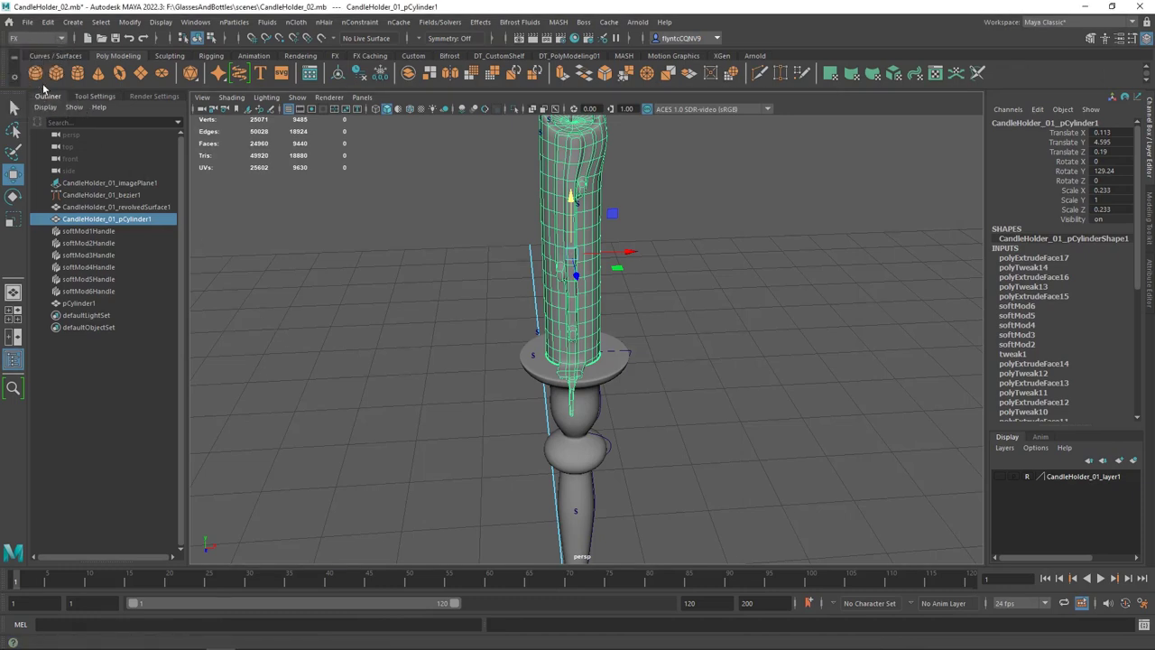
pyautogui.click(270, 23)
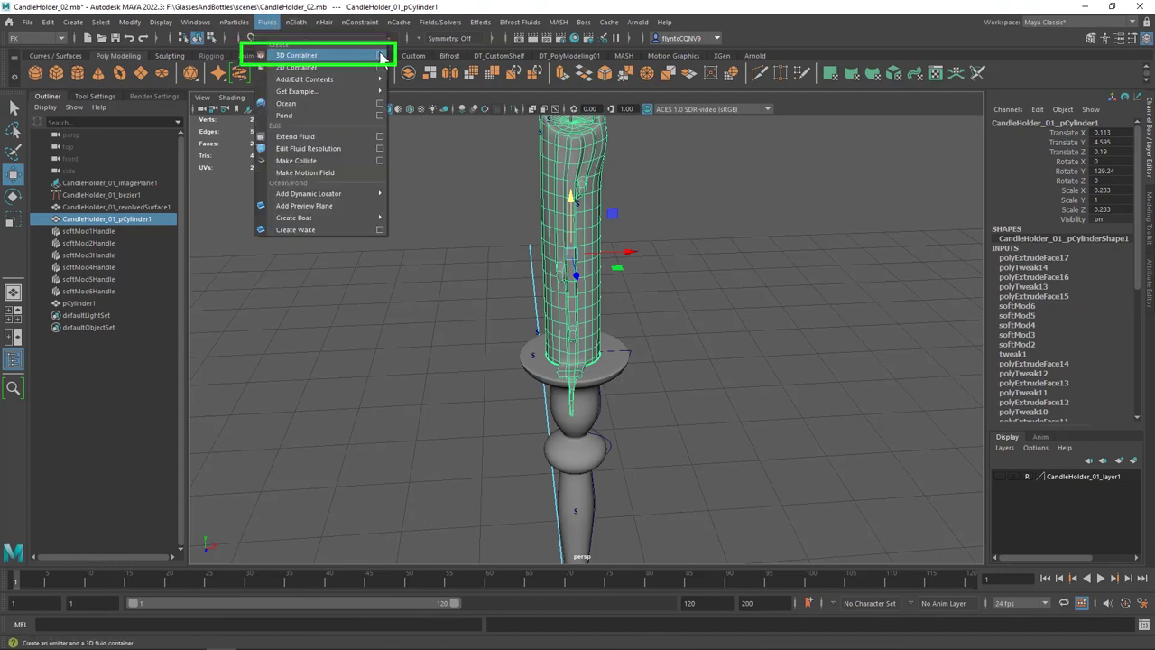
pyautogui.click(381, 56)
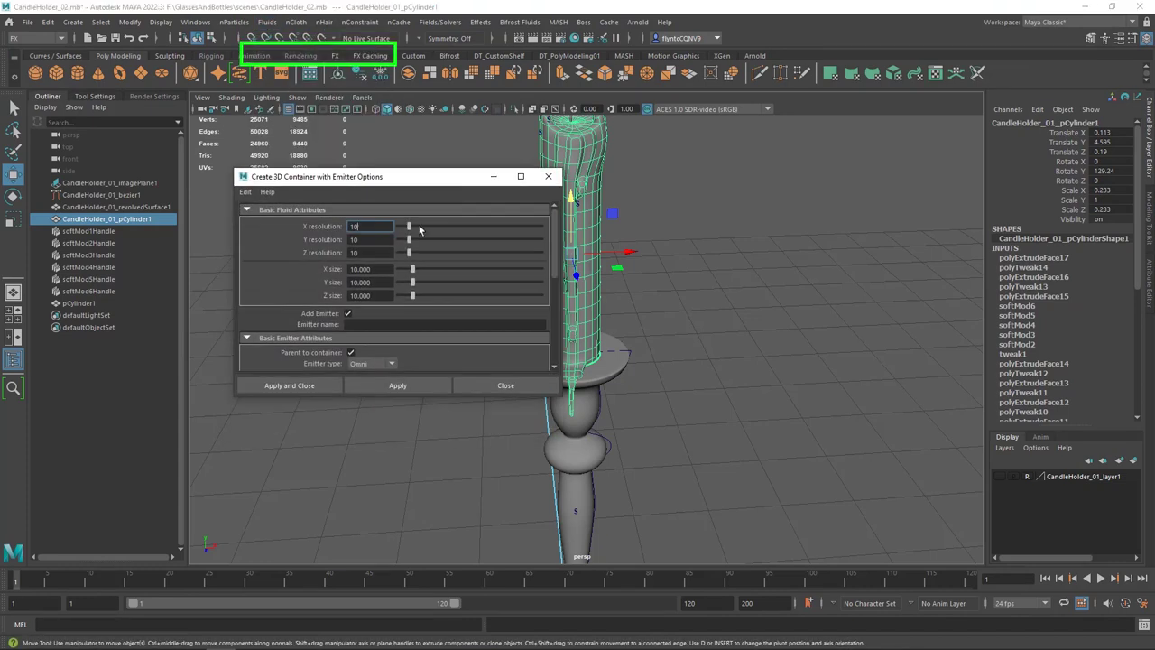
pyautogui.click(348, 313)
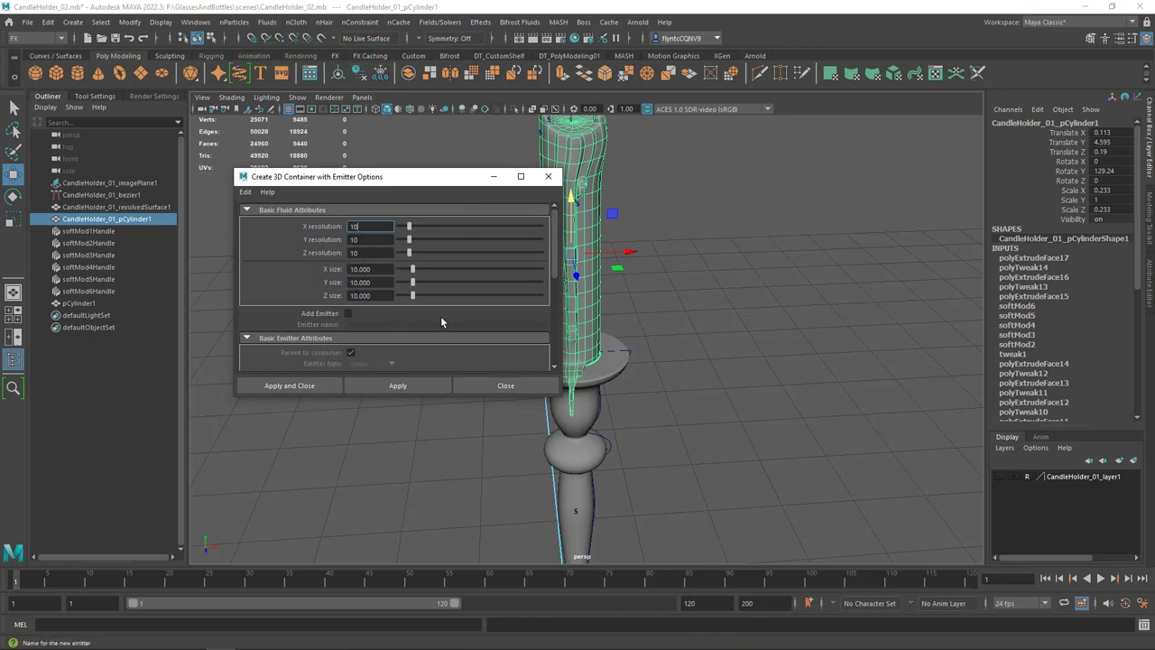
pyautogui.scroll(-3, 552, 257)
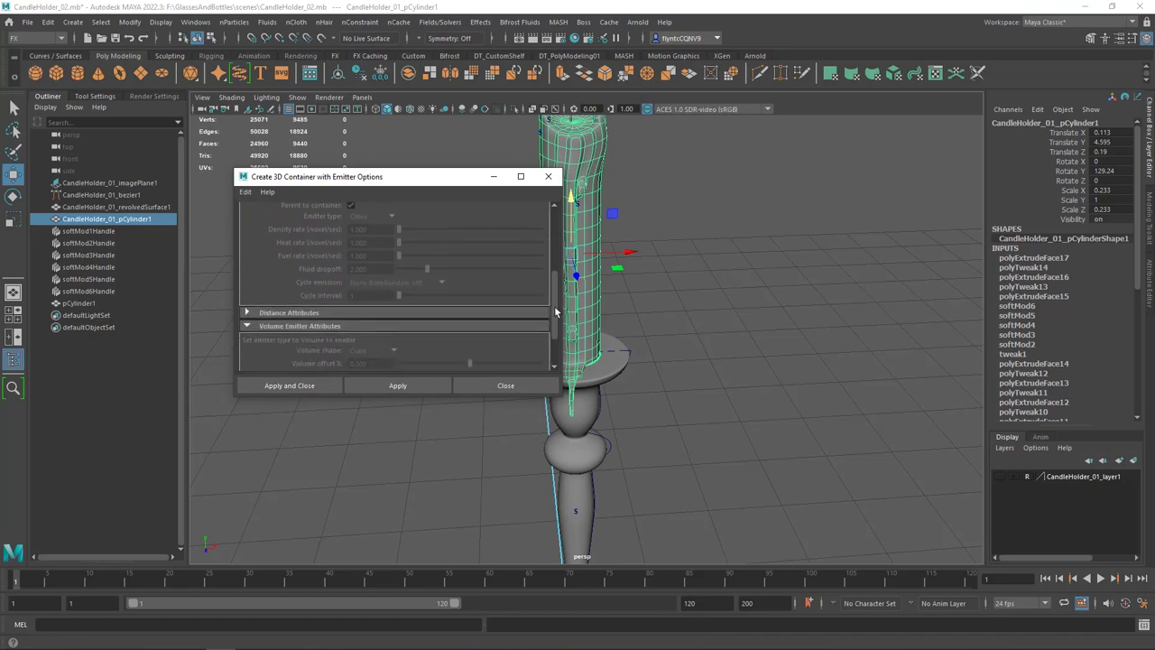
pyautogui.scroll(3, 541, 244)
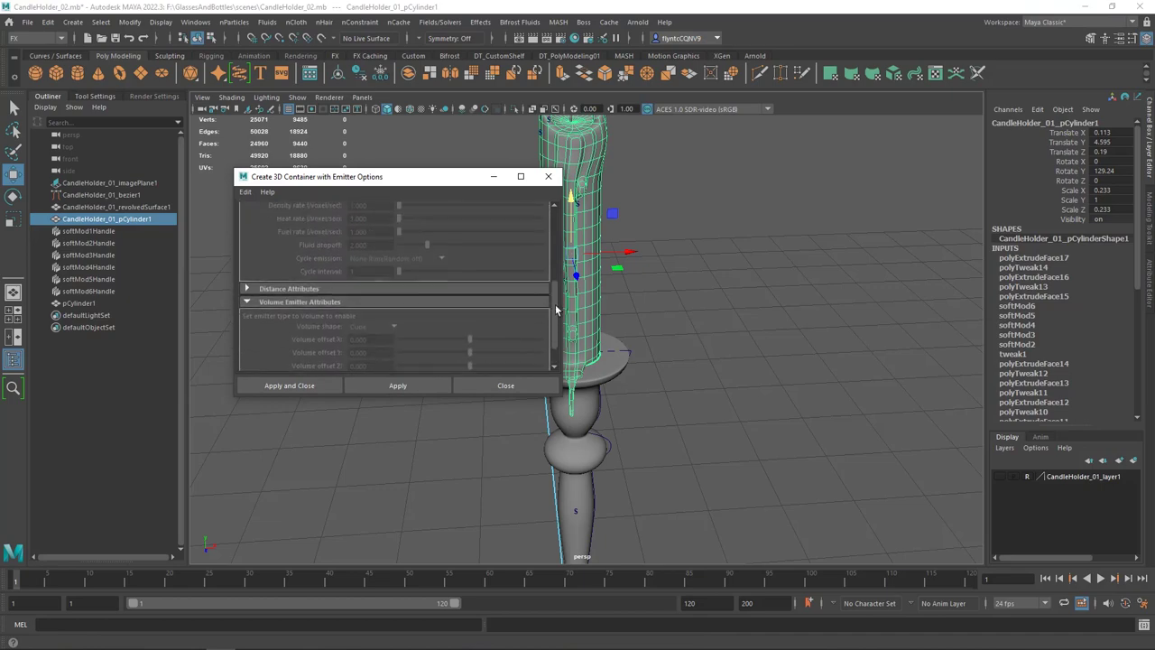
pyautogui.click(296, 386)
# Step: Set fluidShape1's container Size to 1, 2, 1 in the Attribute Editor
pyautogui.scroll(-5, 442, 387)
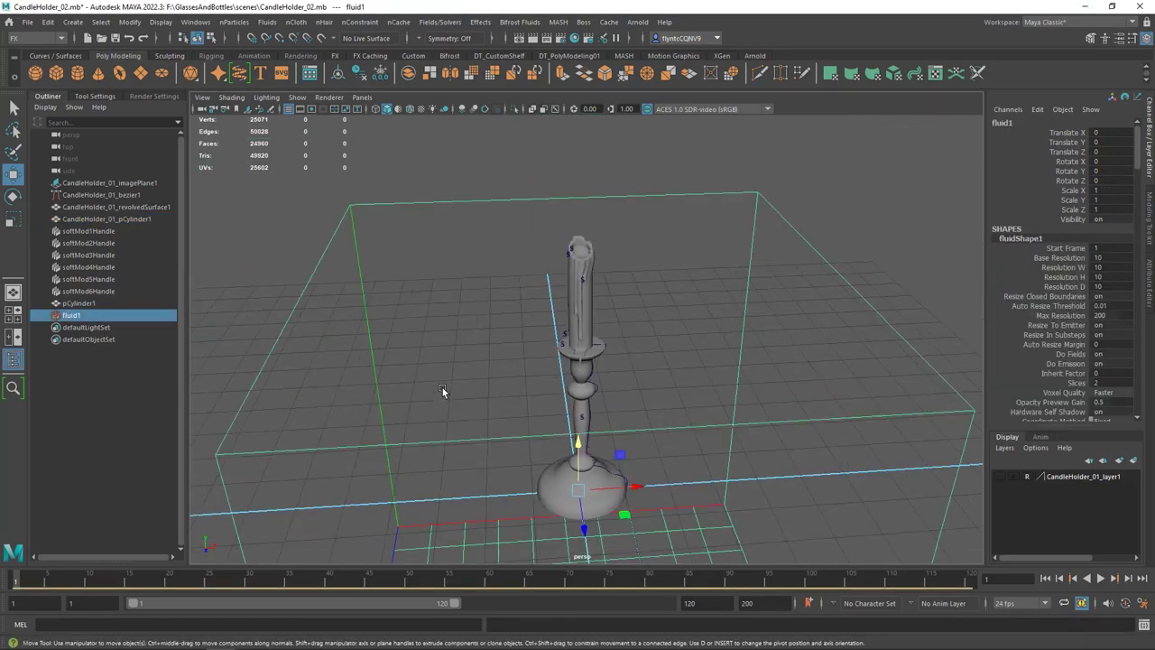
pyautogui.keyDown('alt'); pyautogui.moveTo(442, 387); pyautogui.dragTo(658, 357); pyautogui.keyUp('alt')
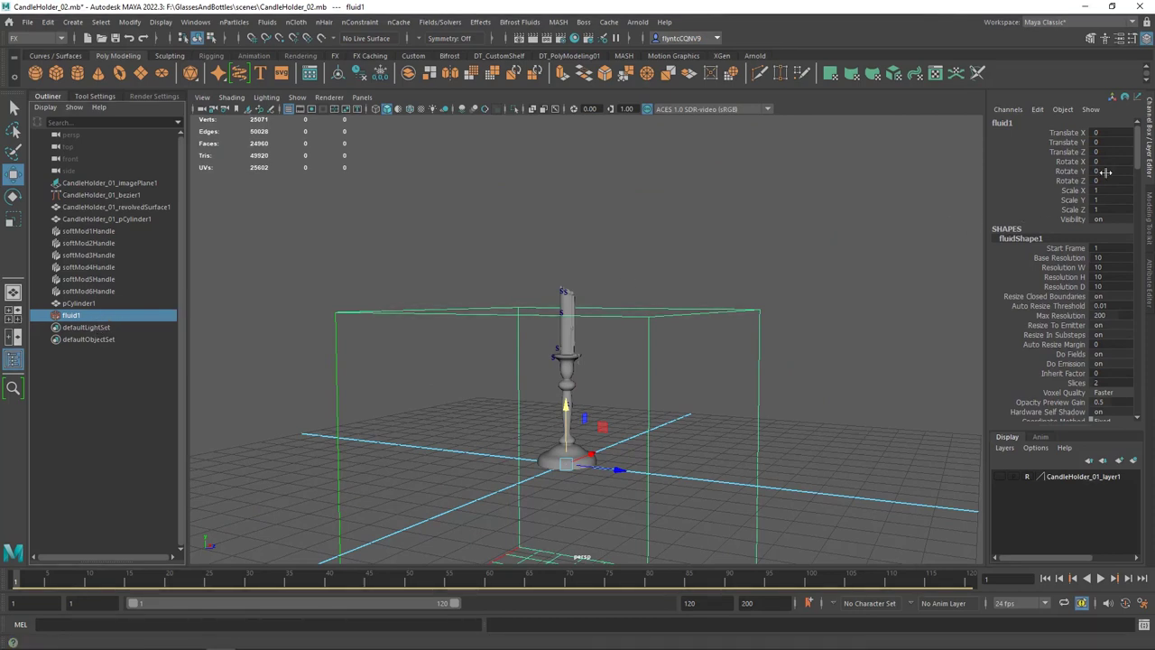
pyautogui.click(1150, 274)
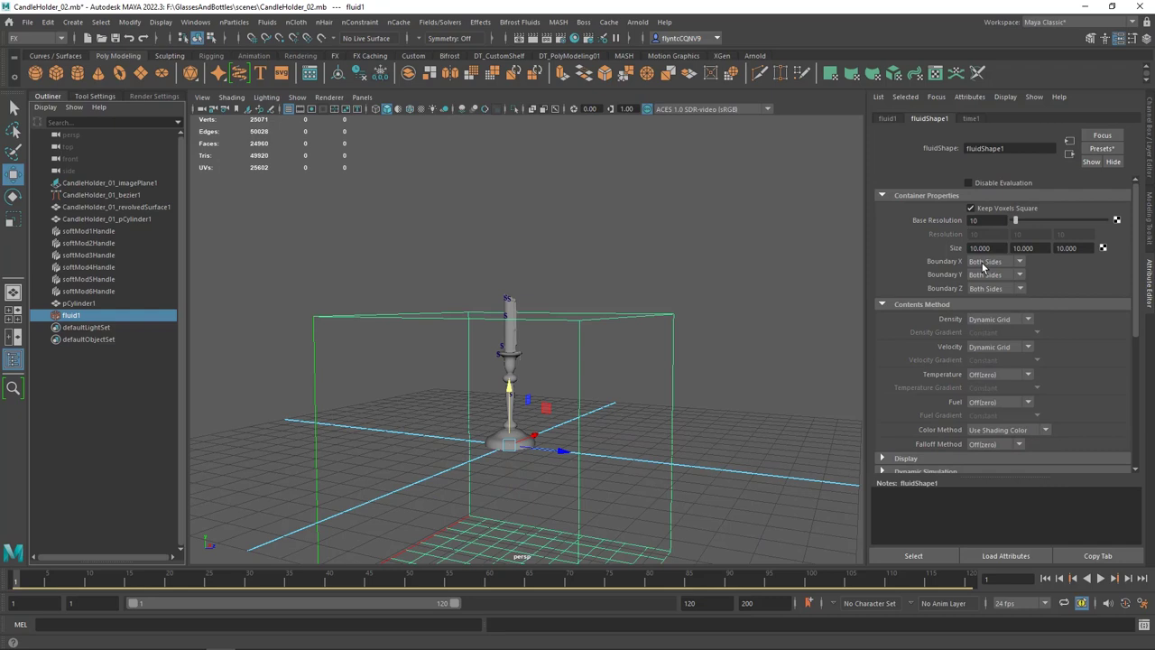
pyautogui.hotkey('ctrl', 'z')
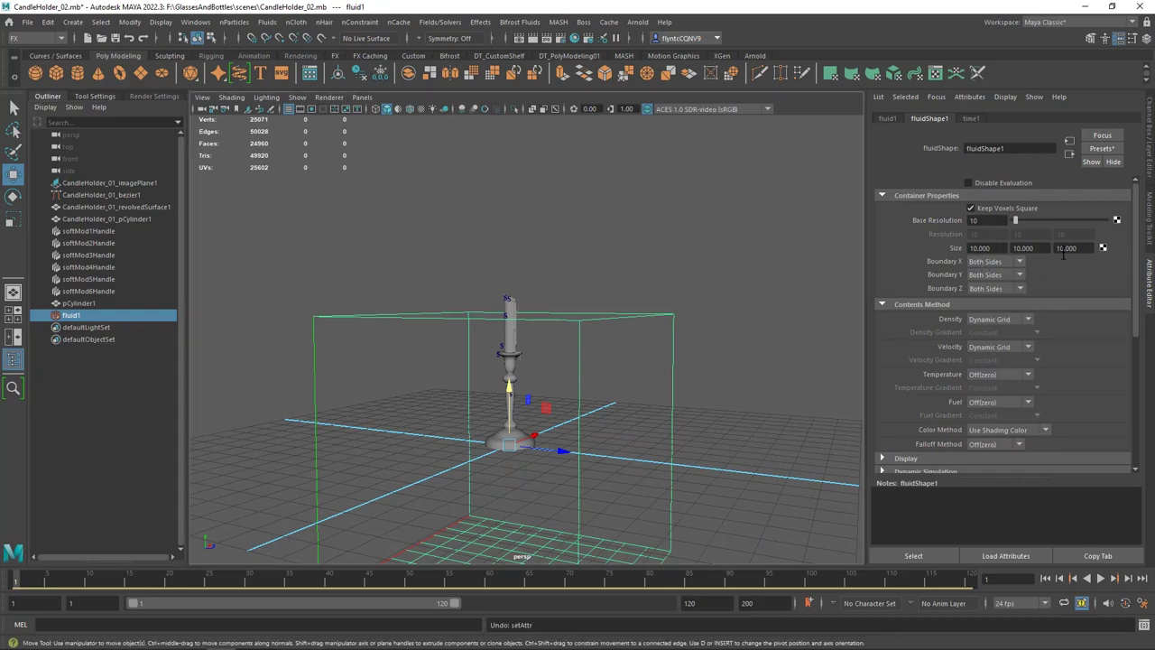
pyautogui.click(1008, 248)
pyautogui.write('1')
pyautogui.press('Tab')
pyautogui.write('2')
pyautogui.press('Tab')
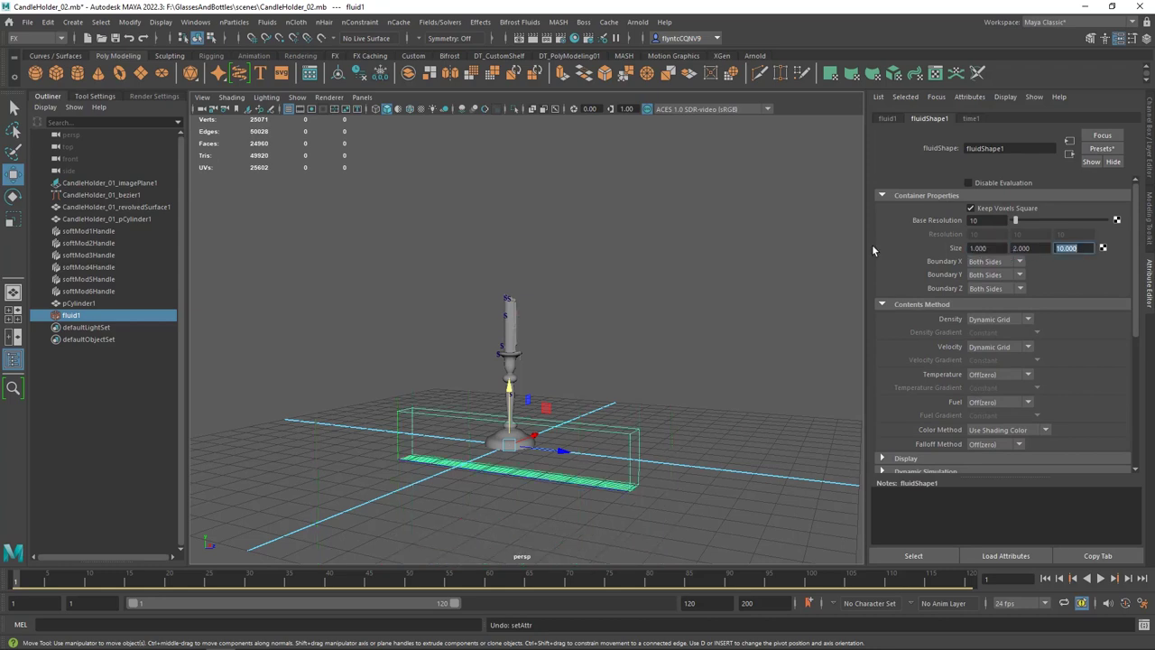
pyautogui.write('1')
pyautogui.press('Tab')
pyautogui.press('alt')
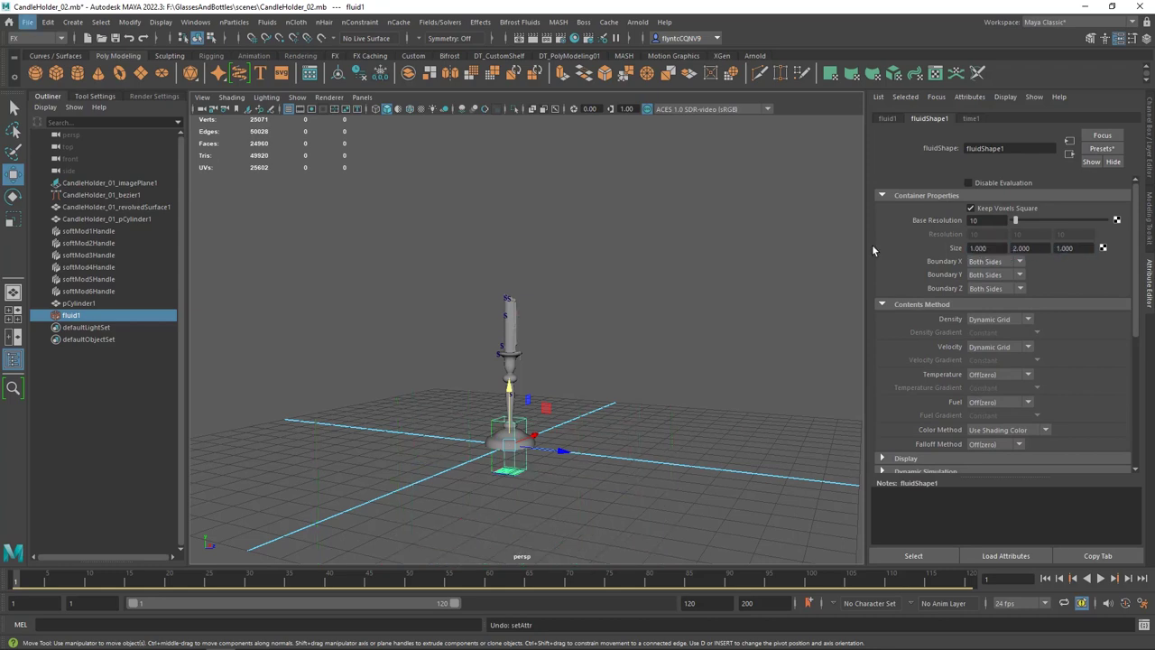
# Step: Frame the fluid container and set its Size to 0.5, 1, 0.5
pyautogui.moveTo(511, 397); pyautogui.dragTo(509, 228)
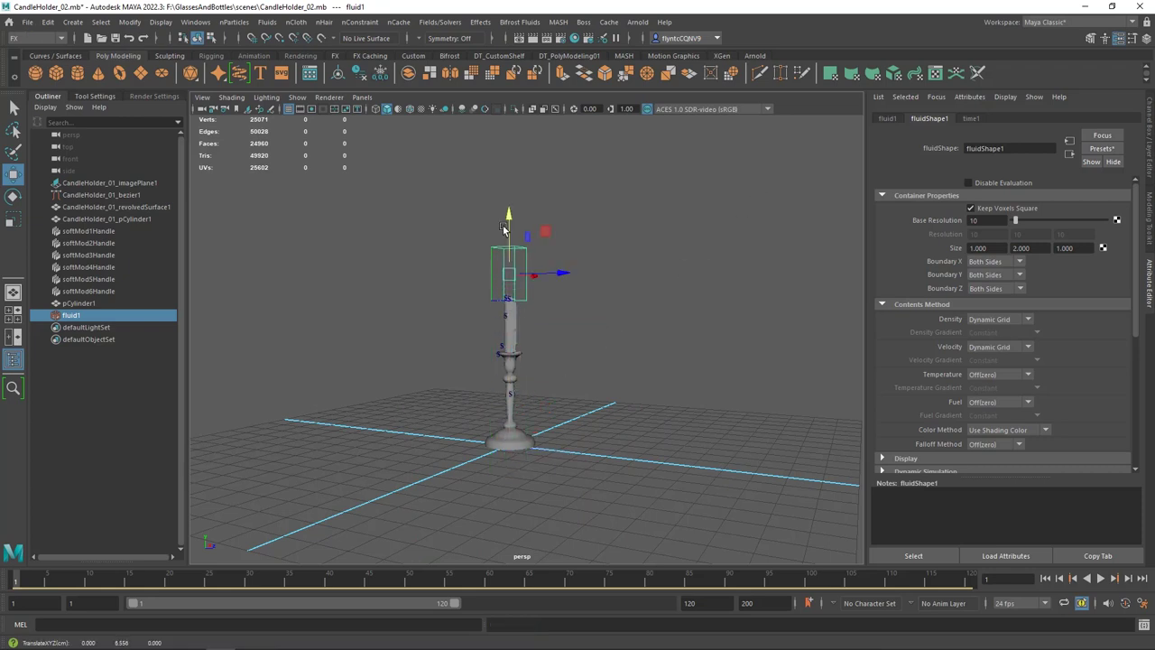
pyautogui.press('f')
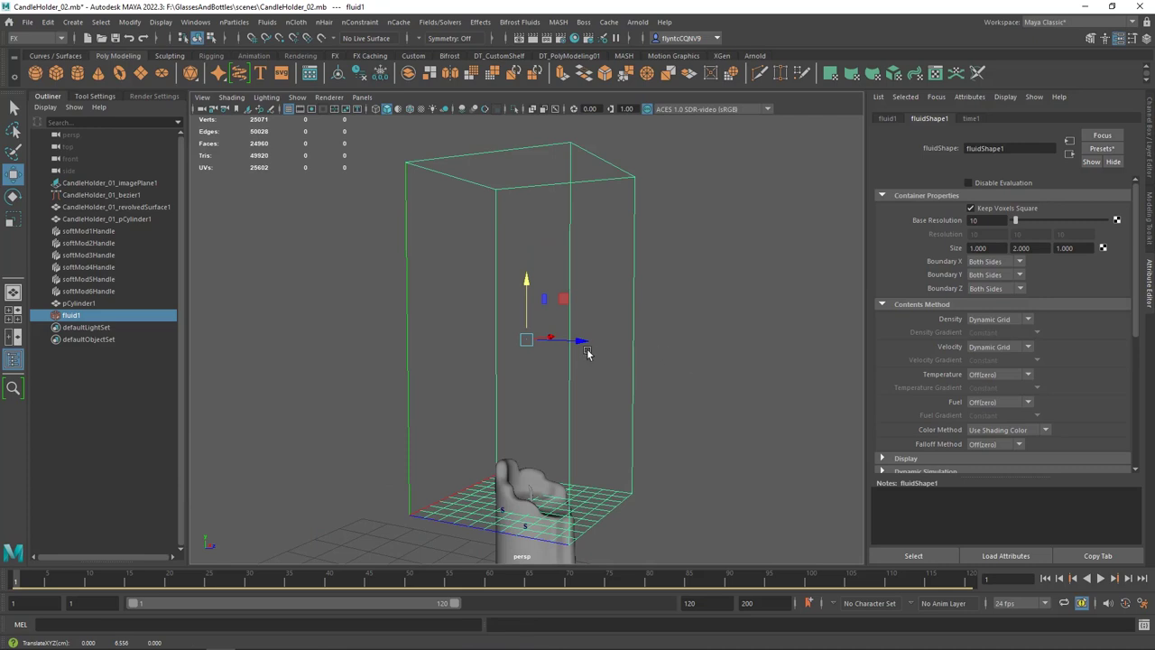
pyautogui.keyDown('alt'); pyautogui.moveTo(627, 408); pyautogui.dragTo(596, 403); pyautogui.keyUp('alt')
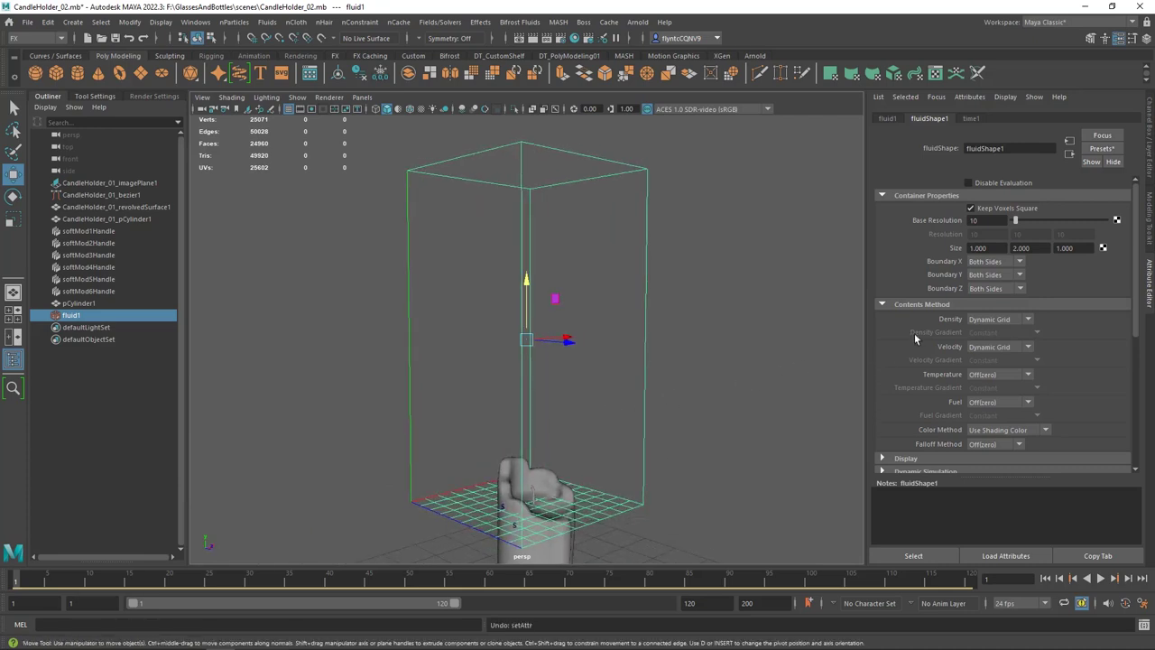
pyautogui.click(995, 250)
pyautogui.write('0.5')
pyautogui.press('Tab')
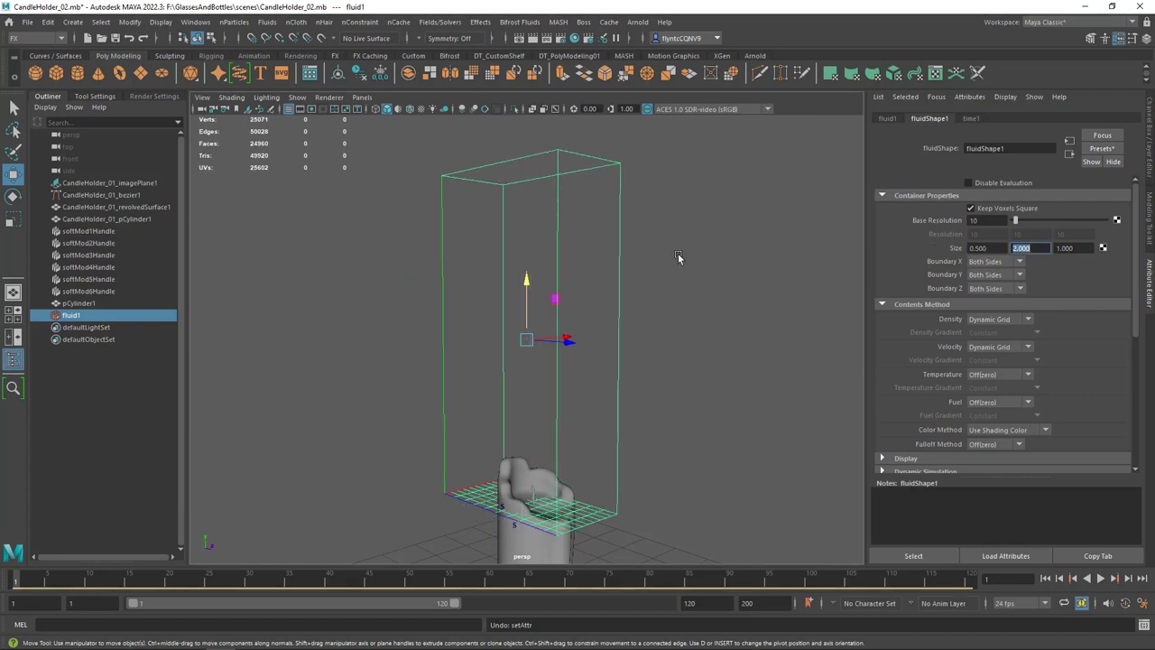
pyautogui.write('1')
pyautogui.press('Tab')
pyautogui.write('0.5')
pyautogui.press('Return')
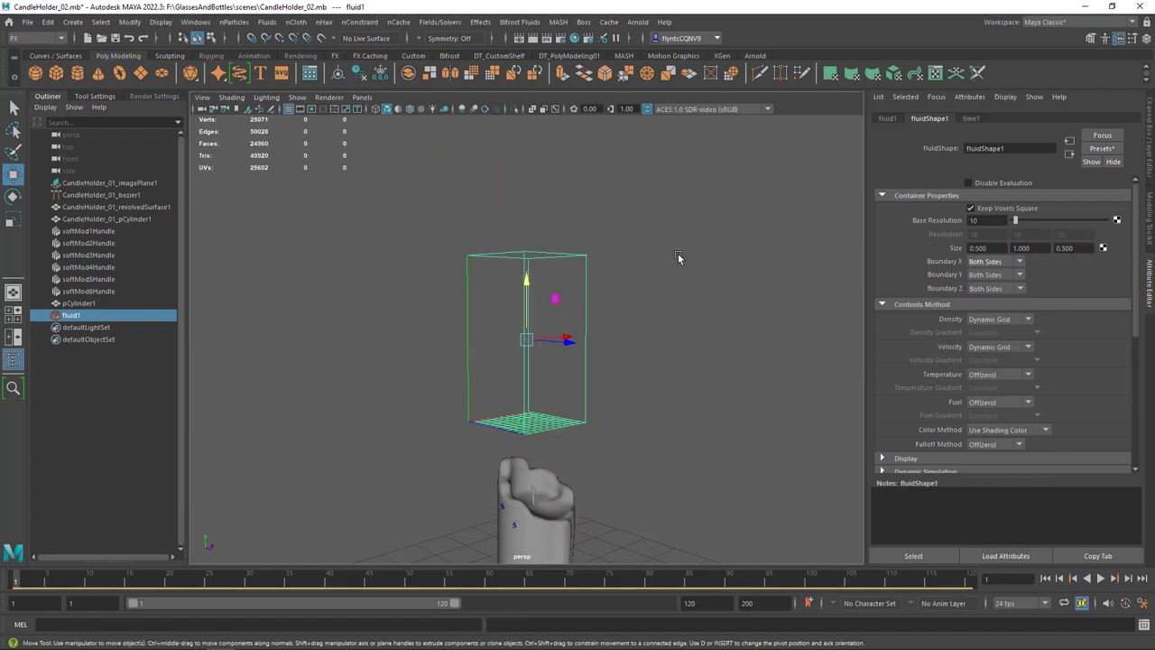
# Step: Lower fluid1 along Y so its base sits over the candle
pyautogui.moveTo(526, 280); pyautogui.dragTo(529, 364)
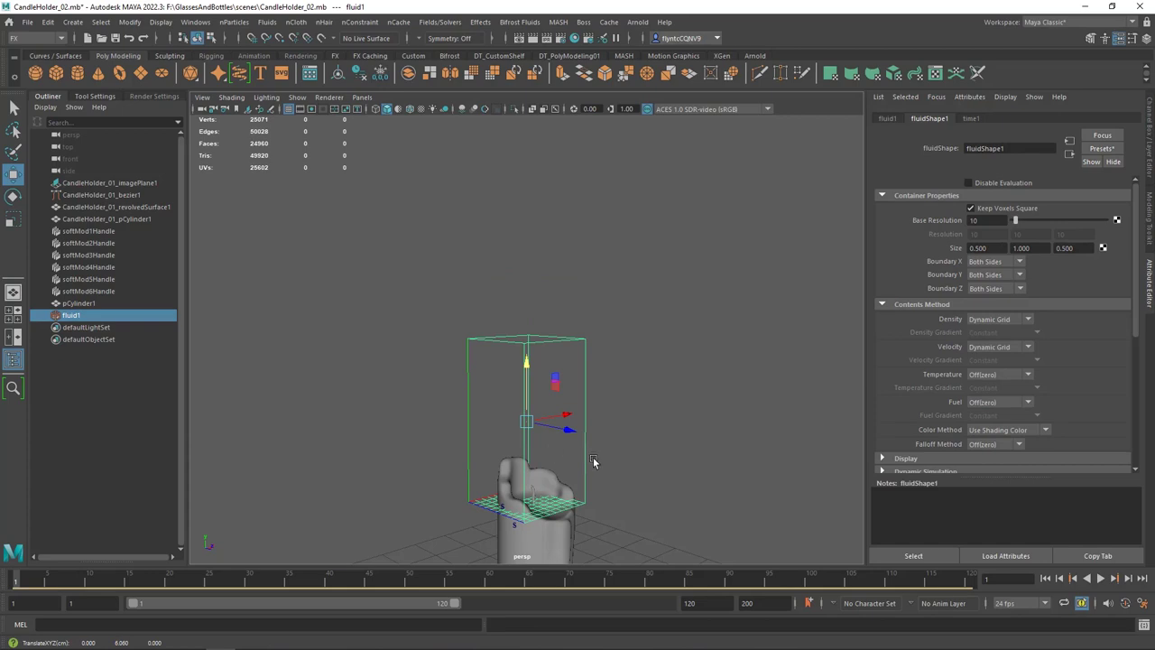
pyautogui.keyDown('alt'); pyautogui.moveTo(593, 462); pyautogui.dragTo(535, 399); pyautogui.keyUp('alt')
pyautogui.moveTo(653, 436)
pyautogui.keyDown('alt'); pyautogui.mouseDown()
pyautogui.moveTo(567, 460)
pyautogui.moveTo(667, 441)
pyautogui.mouseUp(); pyautogui.keyUp('alt')
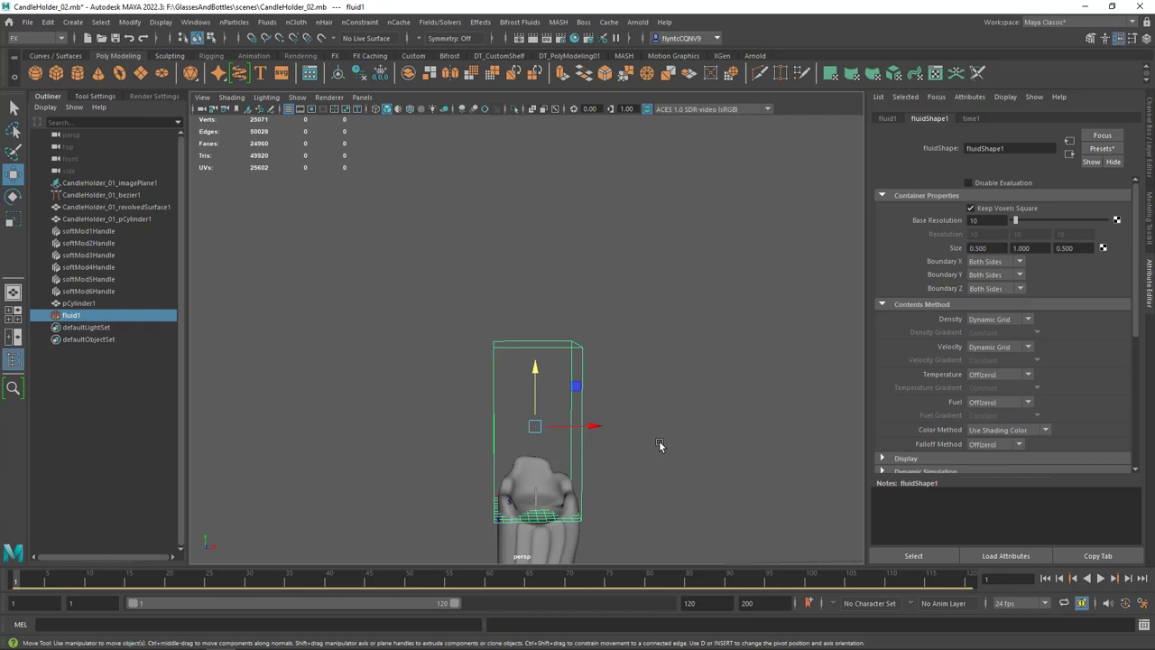
# Step: Set fluidShape1's Temperature contents method to Dynamic Grid, then deselect the container
pyautogui.press('q')
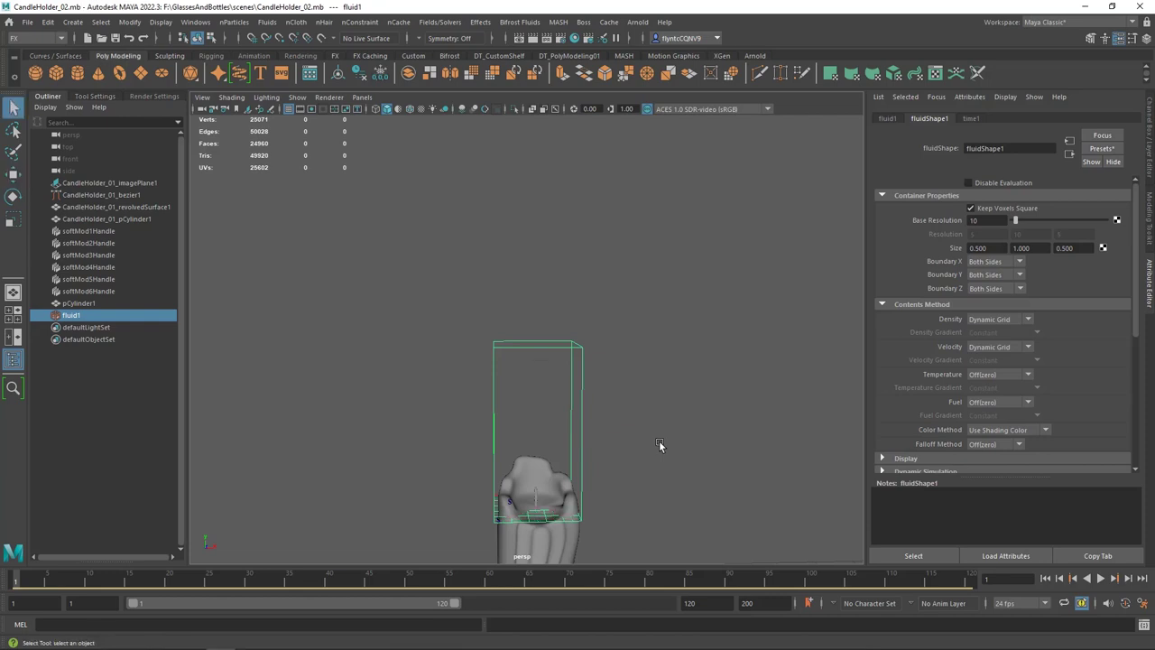
pyautogui.moveTo(1140, 301); pyautogui.dragTo(1140, 317)
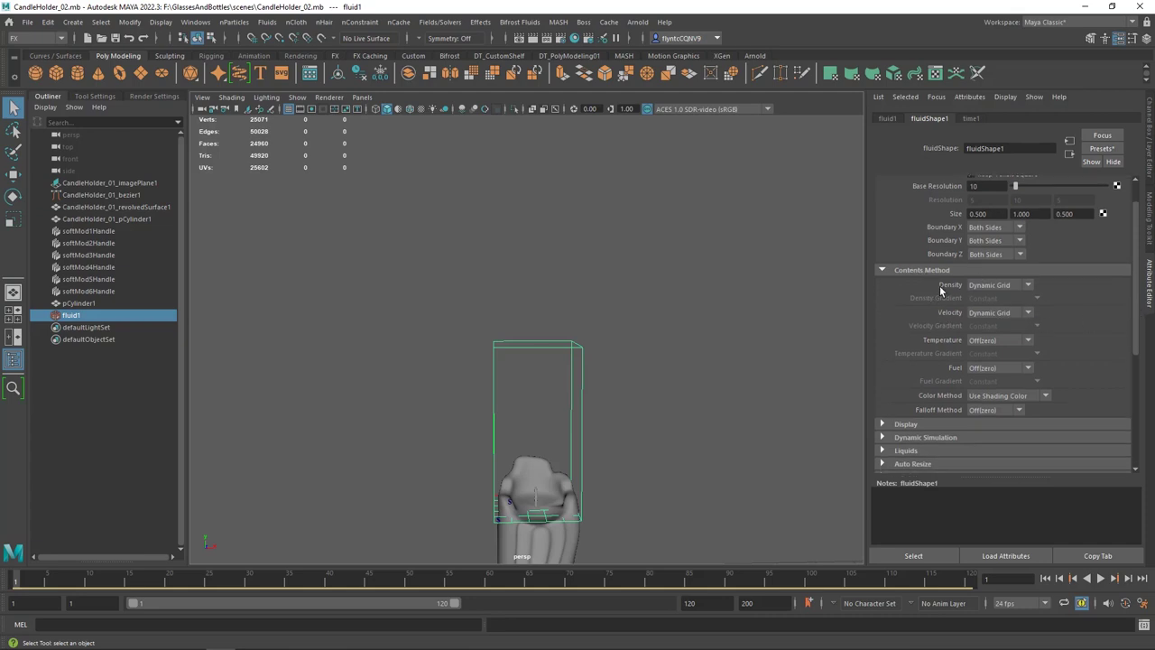
pyautogui.click(1030, 341)
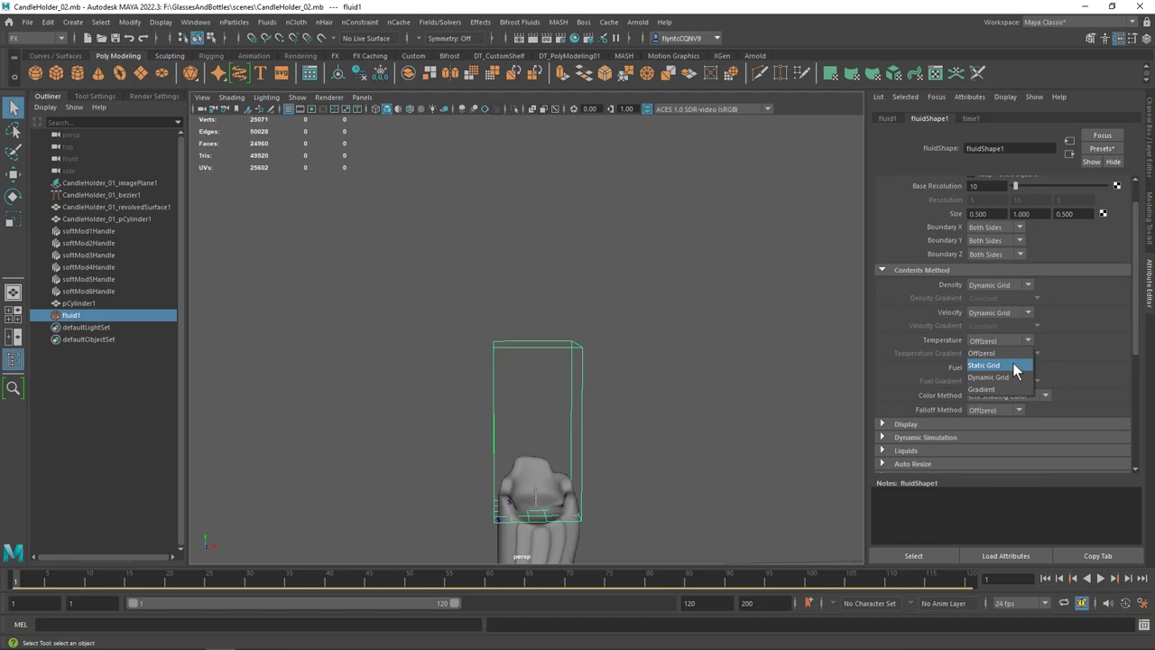
pyautogui.click(1013, 378)
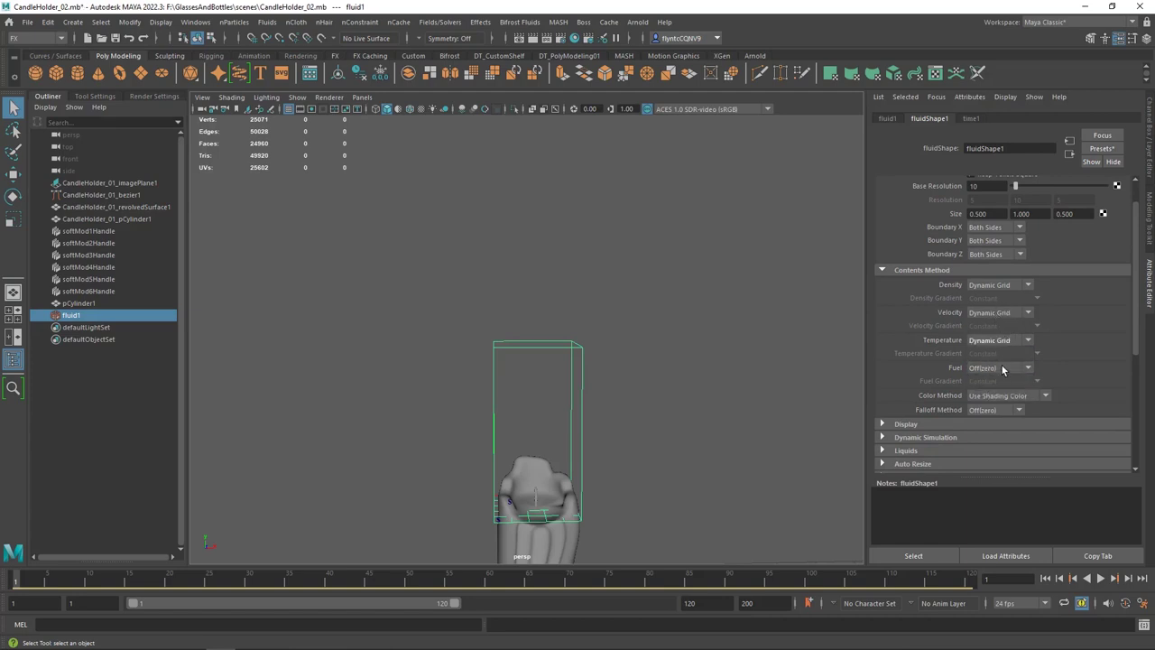
pyautogui.click(883, 270)
pyautogui.hotkey('ctrl', 'z')
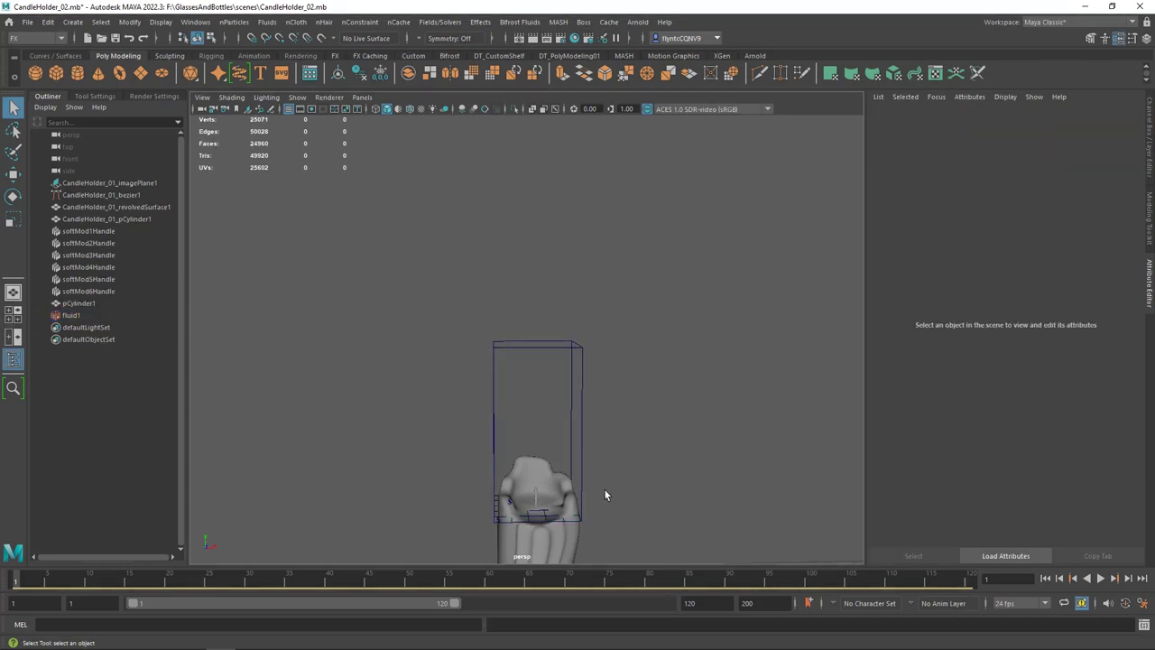
# Step: With pCylinder1 and fluid1 selected, apply Emit from Object so the wick emits into the container
pyautogui.click(77, 303)
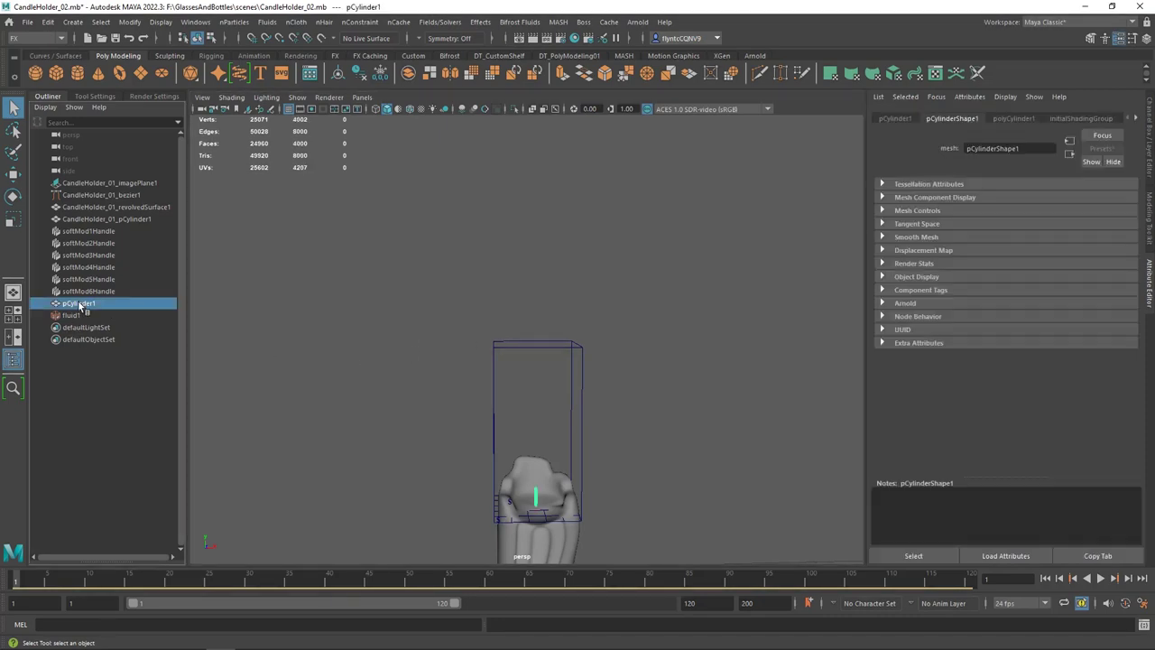
pyautogui.keyDown('shift'); pyautogui.click(81, 316); pyautogui.keyUp('shift')
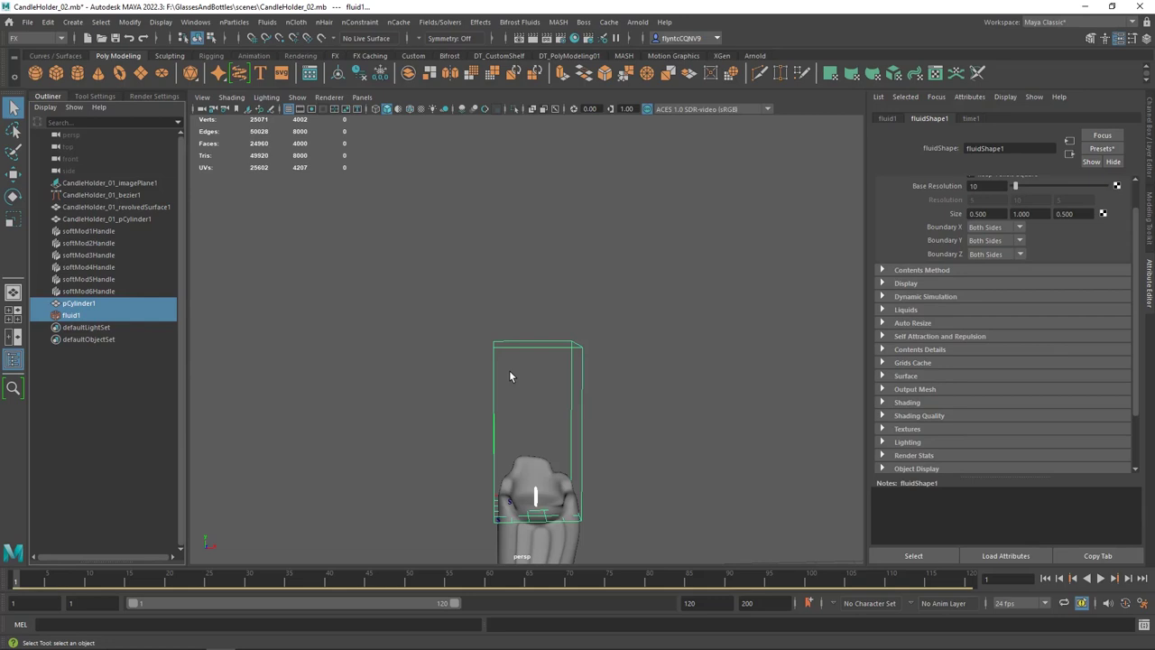
pyautogui.click(268, 22)
pyautogui.moveTo(325, 81)
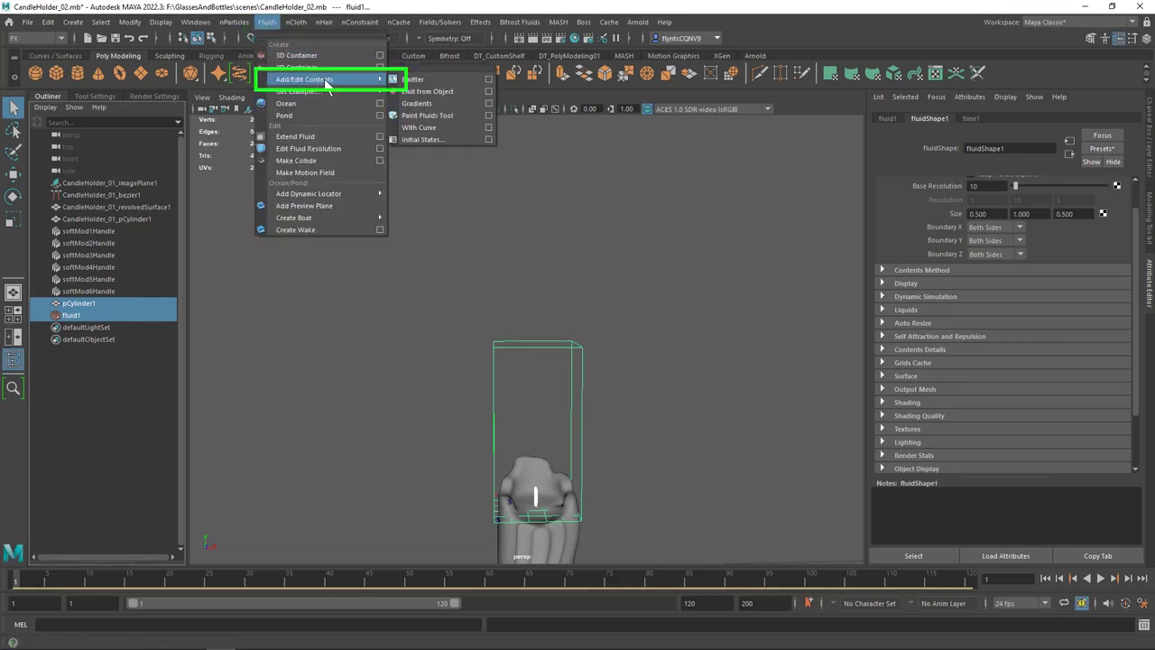
pyautogui.click(465, 90)
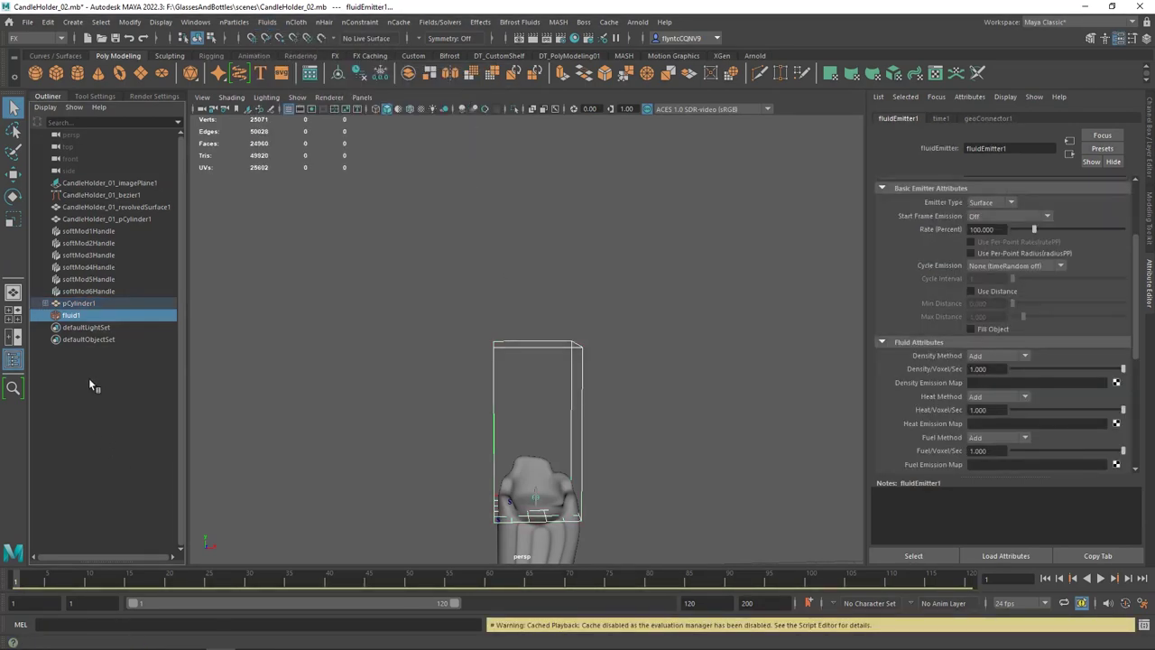
pyautogui.moveTo(50, 319); pyautogui.dragTo(89, 307)
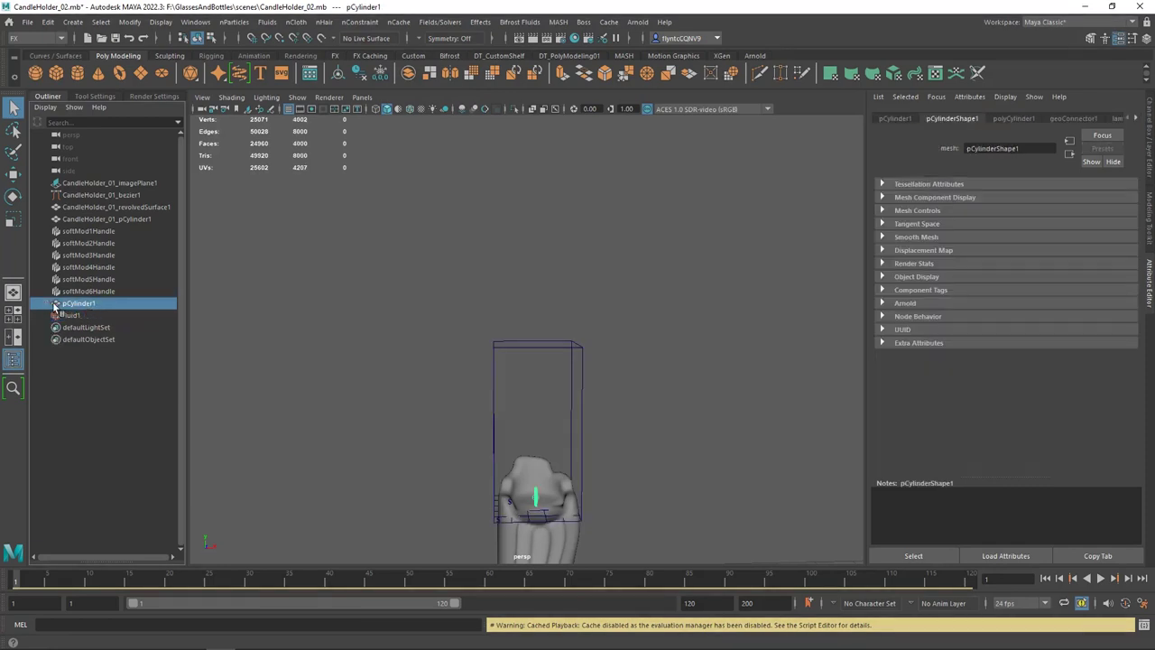
# Step: Select fluidEmitter1 under pCylinder1 and set its Rate (Percent) to 800
pyautogui.click(47, 303)
pyautogui.click(84, 315)
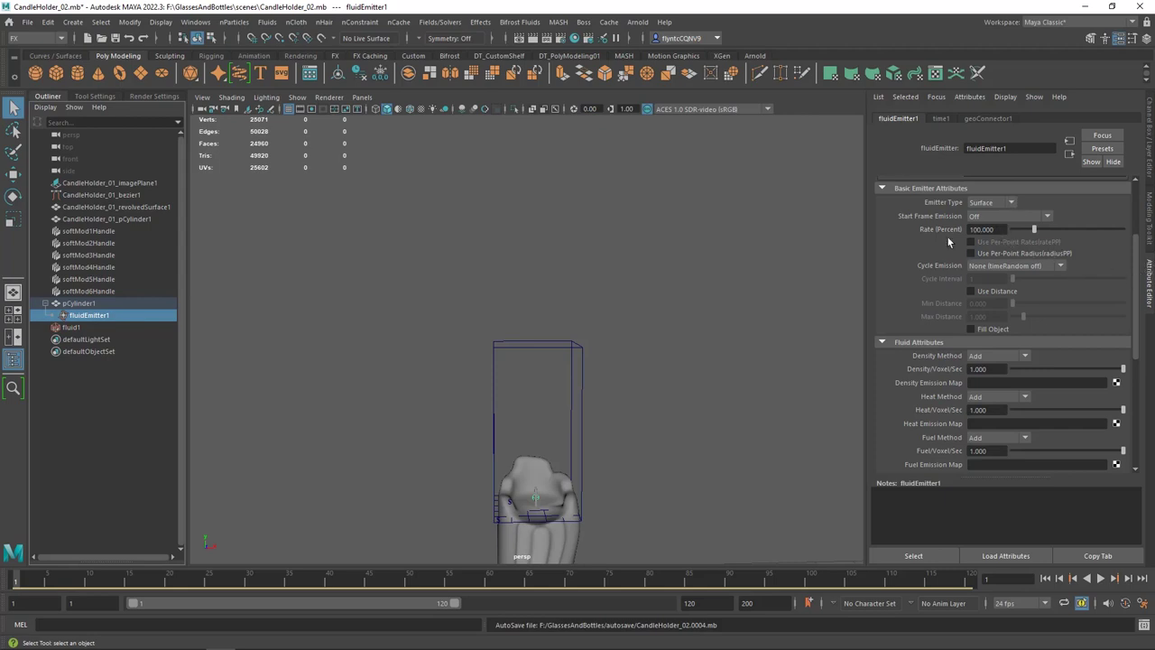
pyautogui.moveTo(1000, 232); pyautogui.dragTo(950, 236)
pyautogui.write('800')
pyautogui.press('Return')
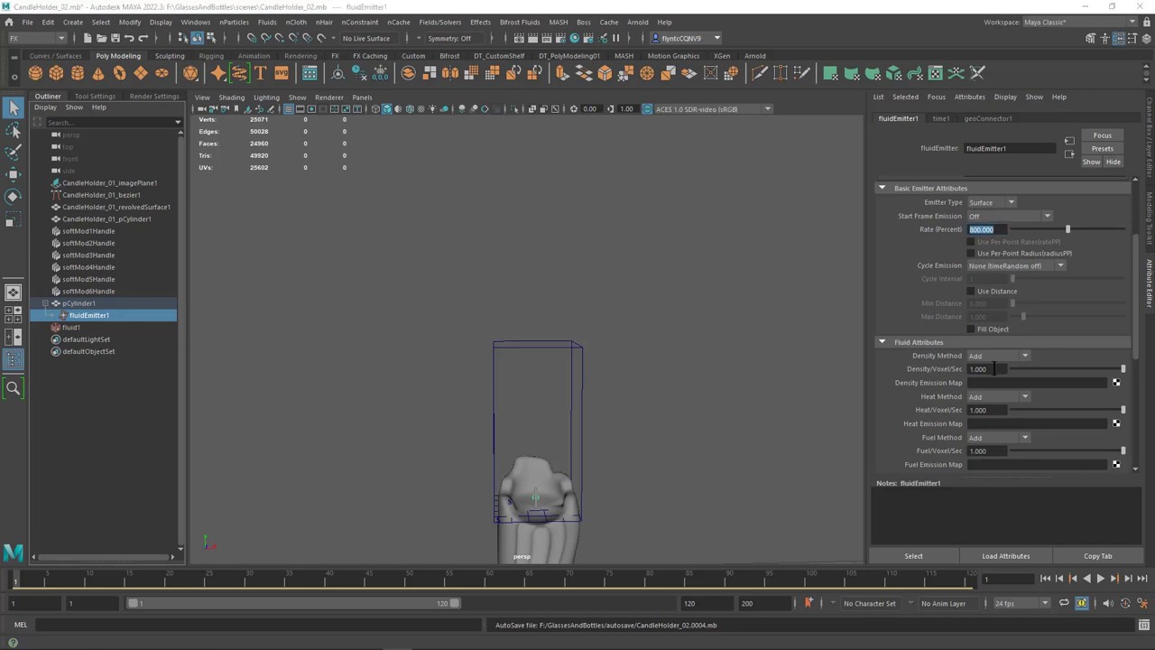
# Step: Raise the emitter's Heat/Voxel/Sec to 1.5
pyautogui.click(975, 409)
pyautogui.write('1')
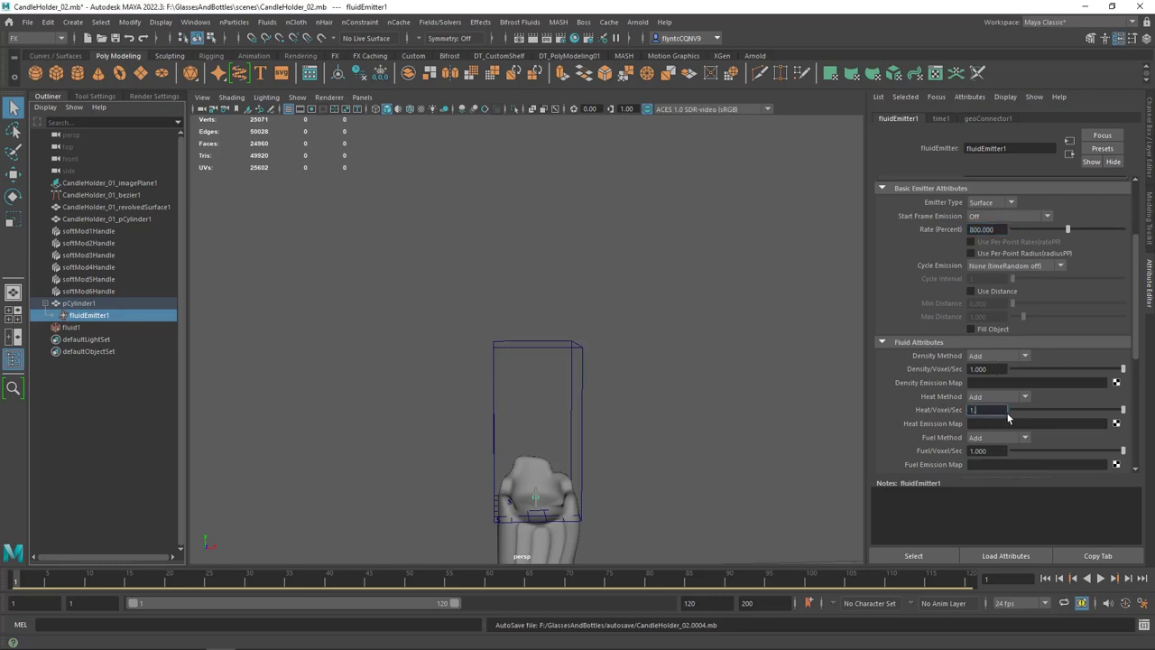
pyautogui.write('.5')
pyautogui.press('Return')
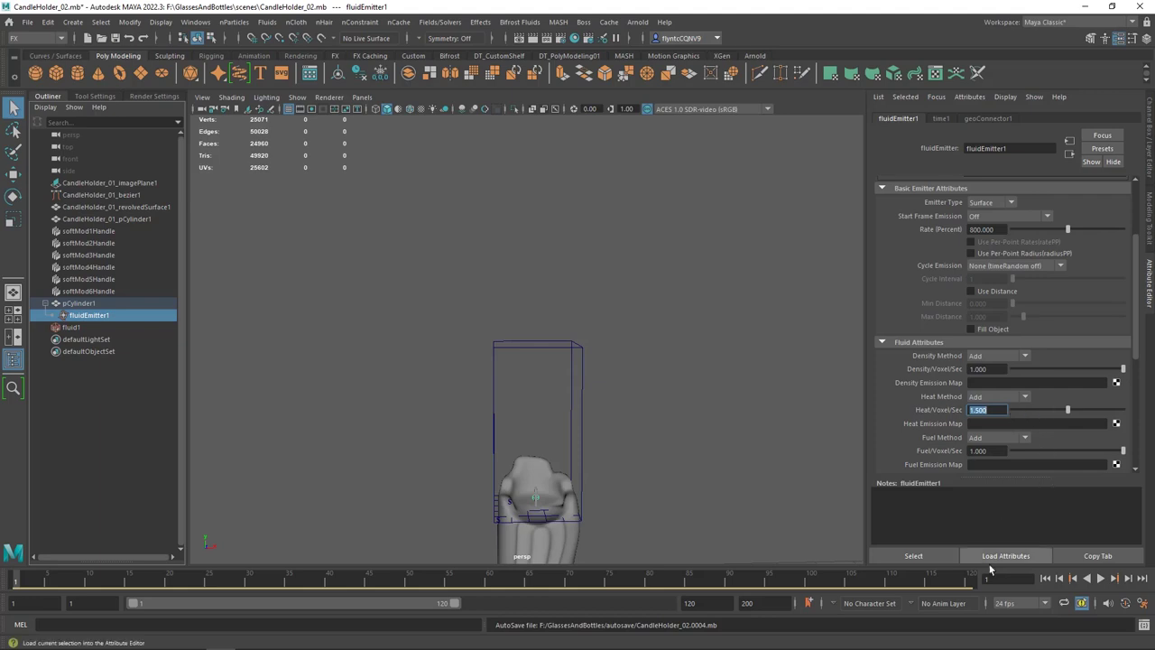
pyautogui.click(762, 603)
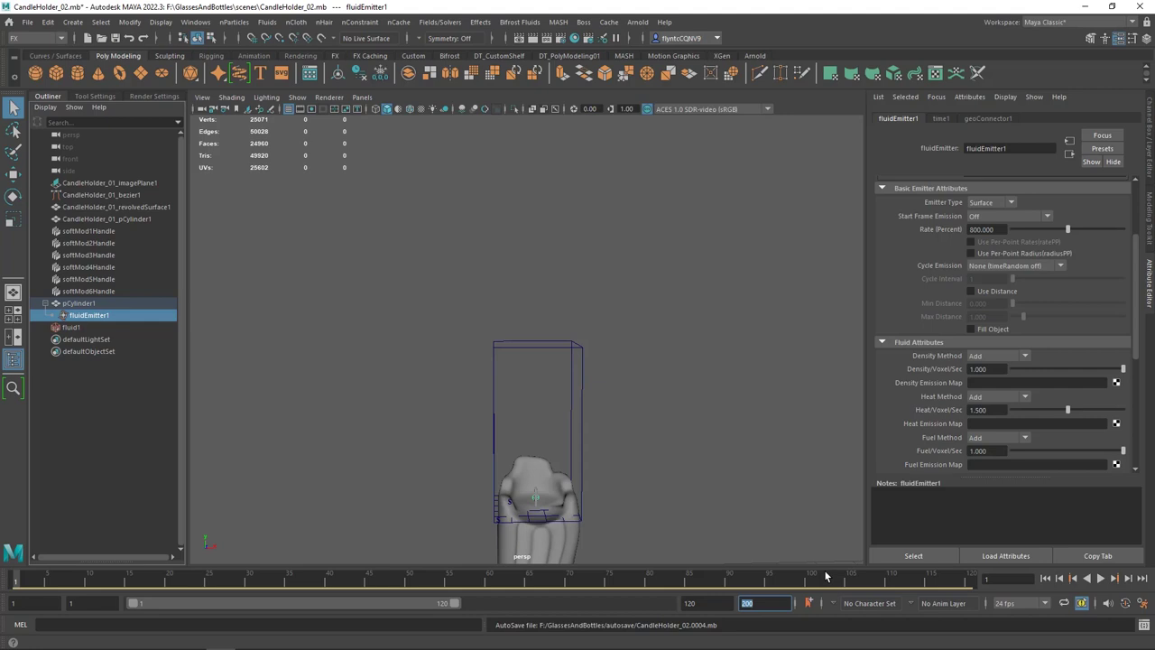
# Step: Set the animation end time and playback range end to frame 800
pyautogui.click(764, 601)
pyautogui.click(761, 603)
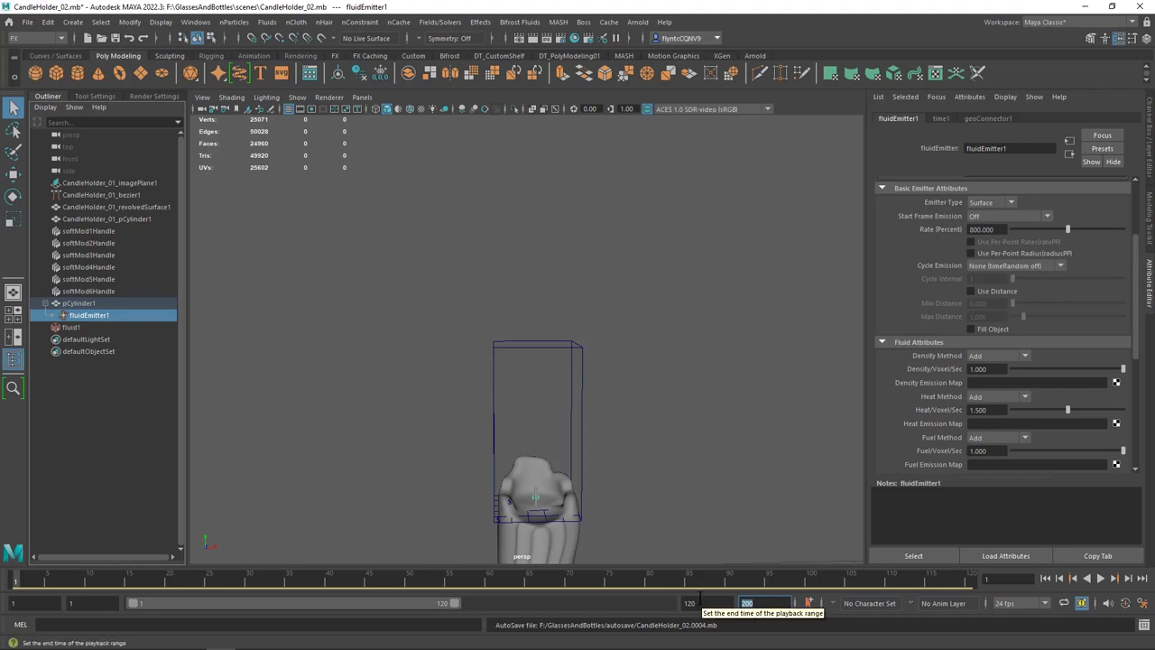
pyautogui.write('800')
pyautogui.press('Return')
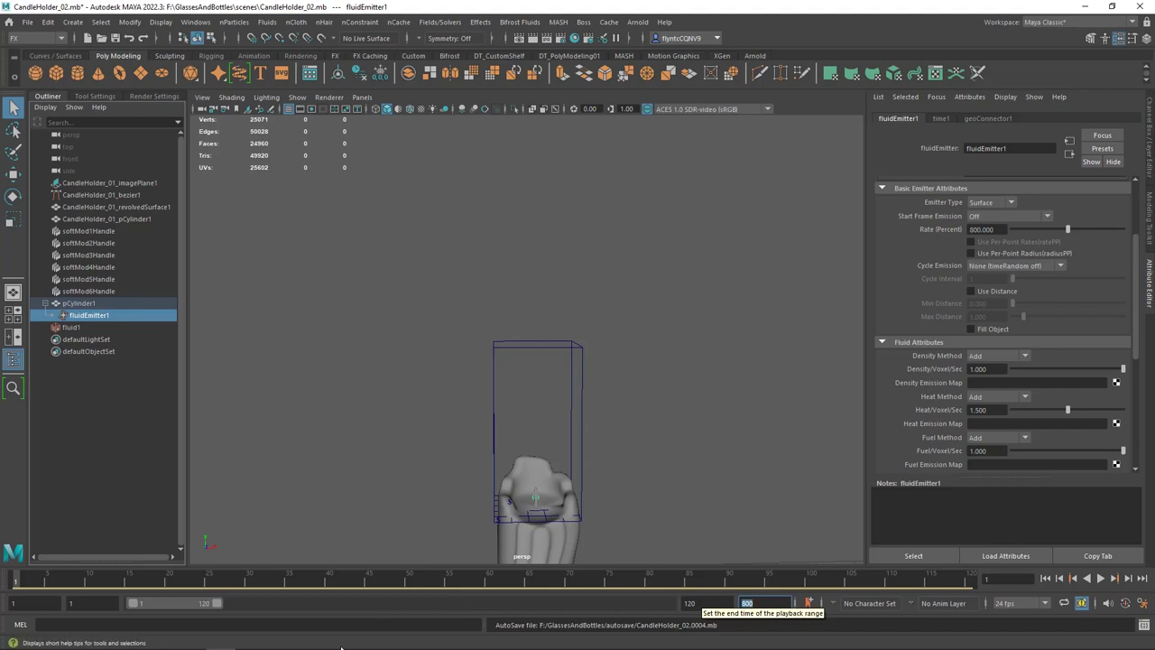
pyautogui.moveTo(217, 603); pyautogui.dragTo(668, 603)
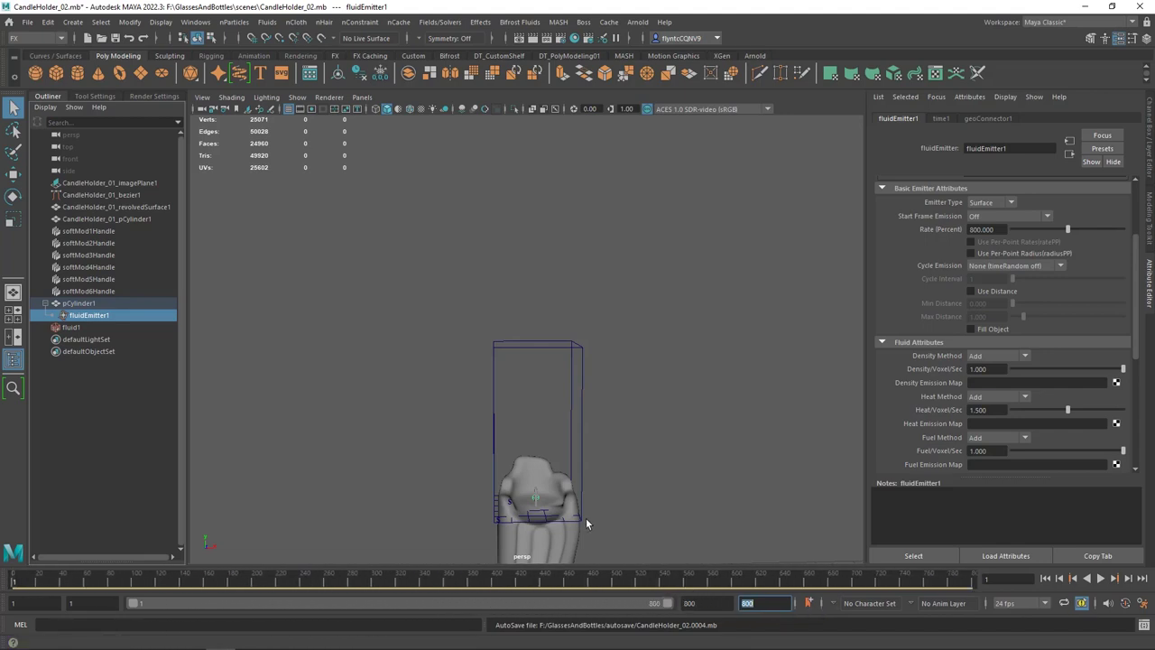
# Step: Enable Cached Playback from the time slider menu and play the simulation
pyautogui.rightClick(864, 584)
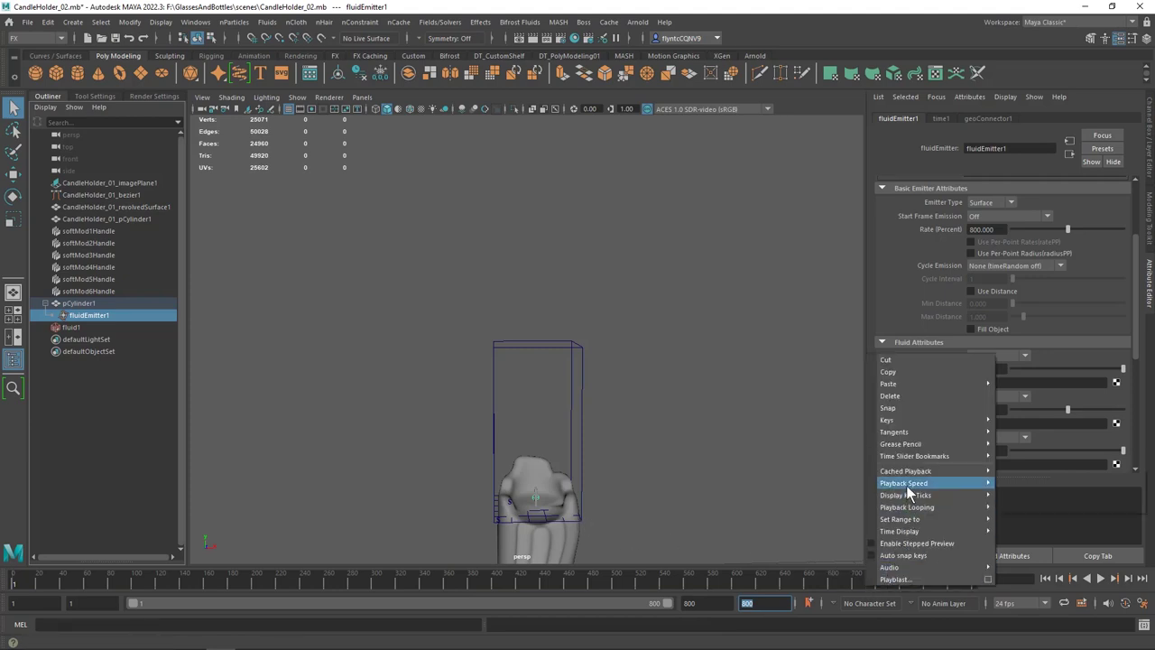
pyautogui.moveTo(948, 483)
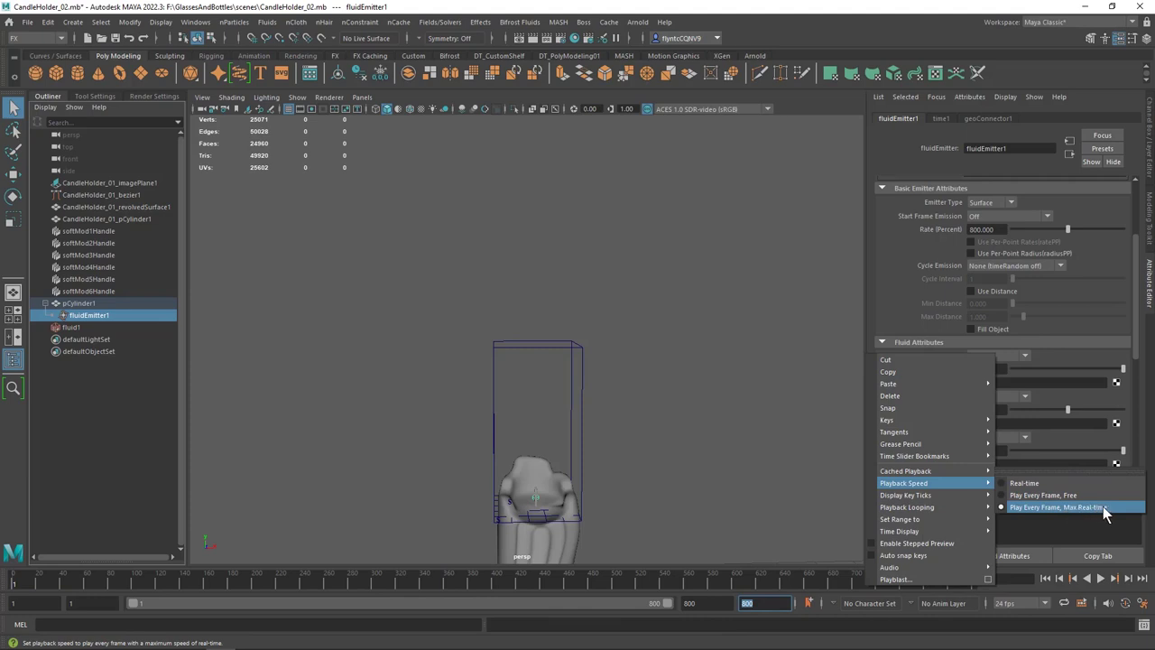
pyautogui.moveTo(984, 471)
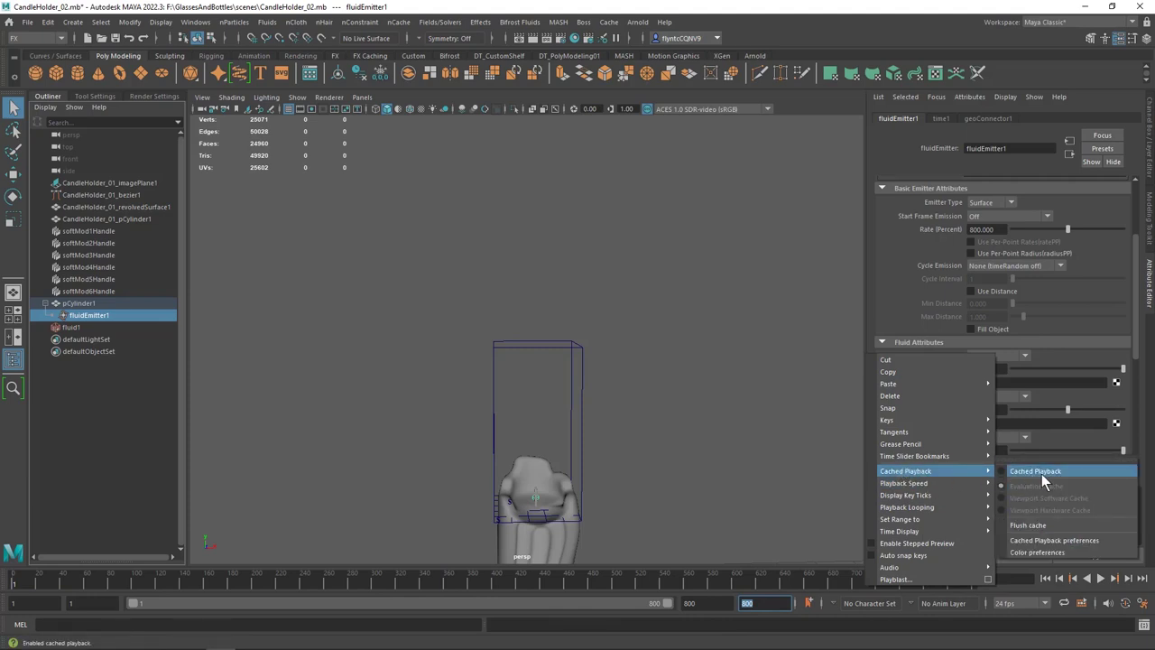
pyautogui.click(717, 442)
pyautogui.click(1088, 579)
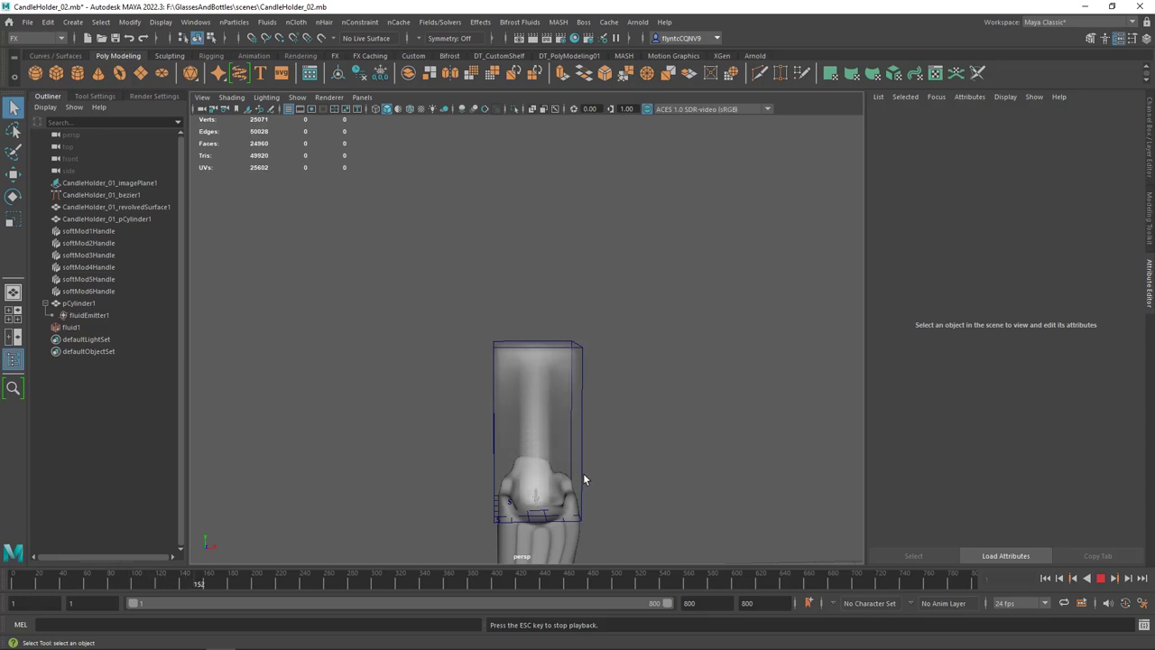
# Step: Stop playback and rewind to frame 1, emptying fluid1 again
pyautogui.press('Escape')
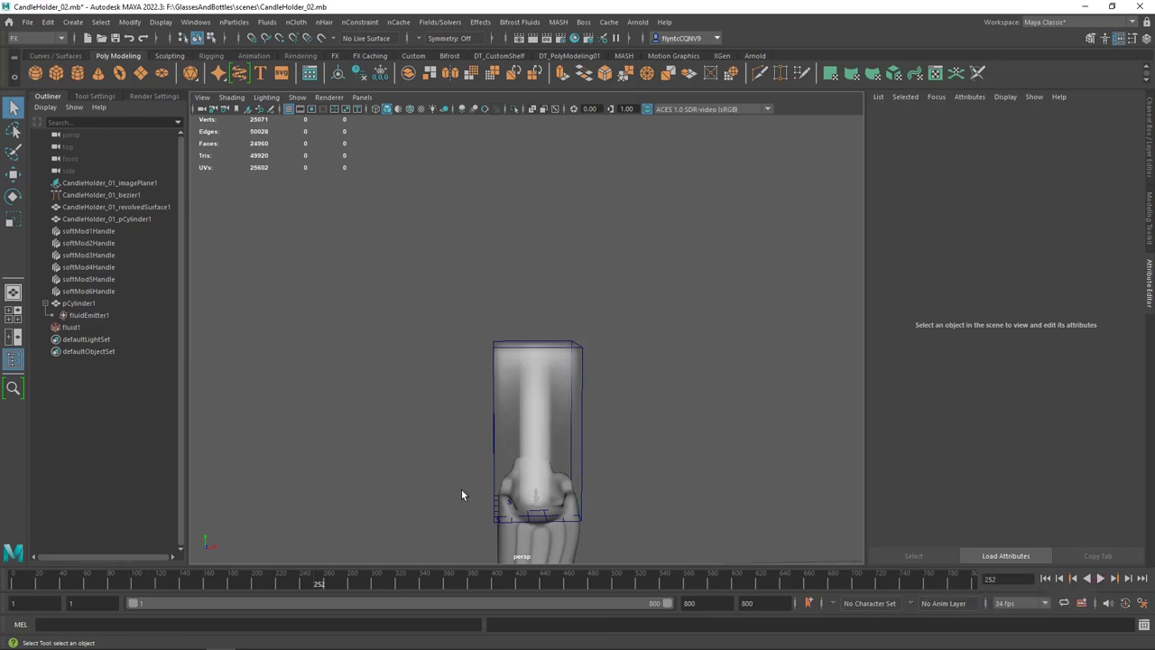
pyautogui.click(1045, 578)
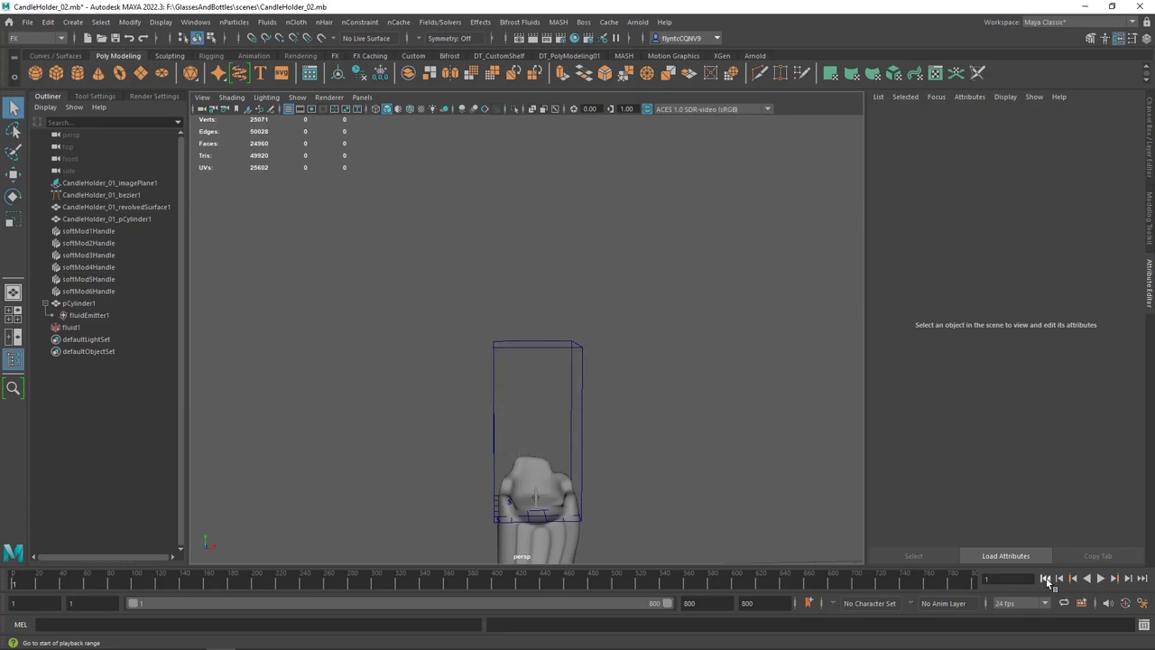